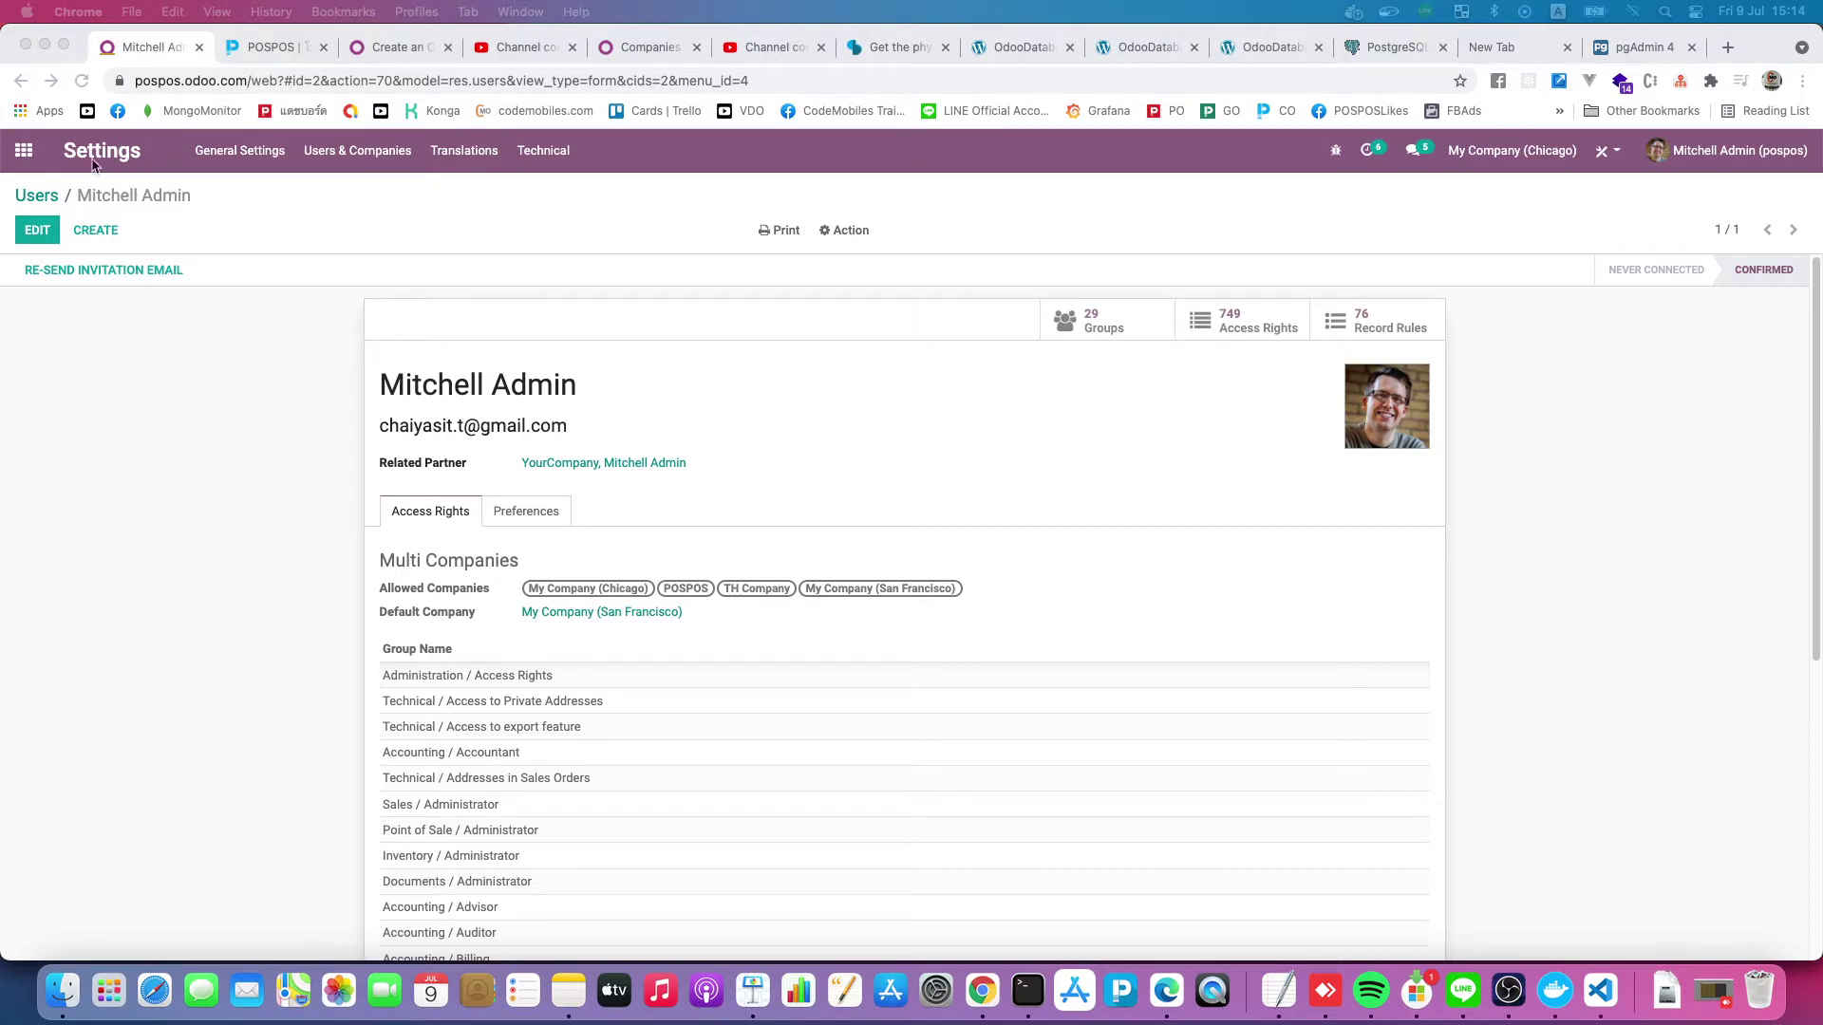
Dismiss the Users & Companies menu and go back to the Odoo apps home screen
{"action": "left_click", "coordinate": [326, 159]}
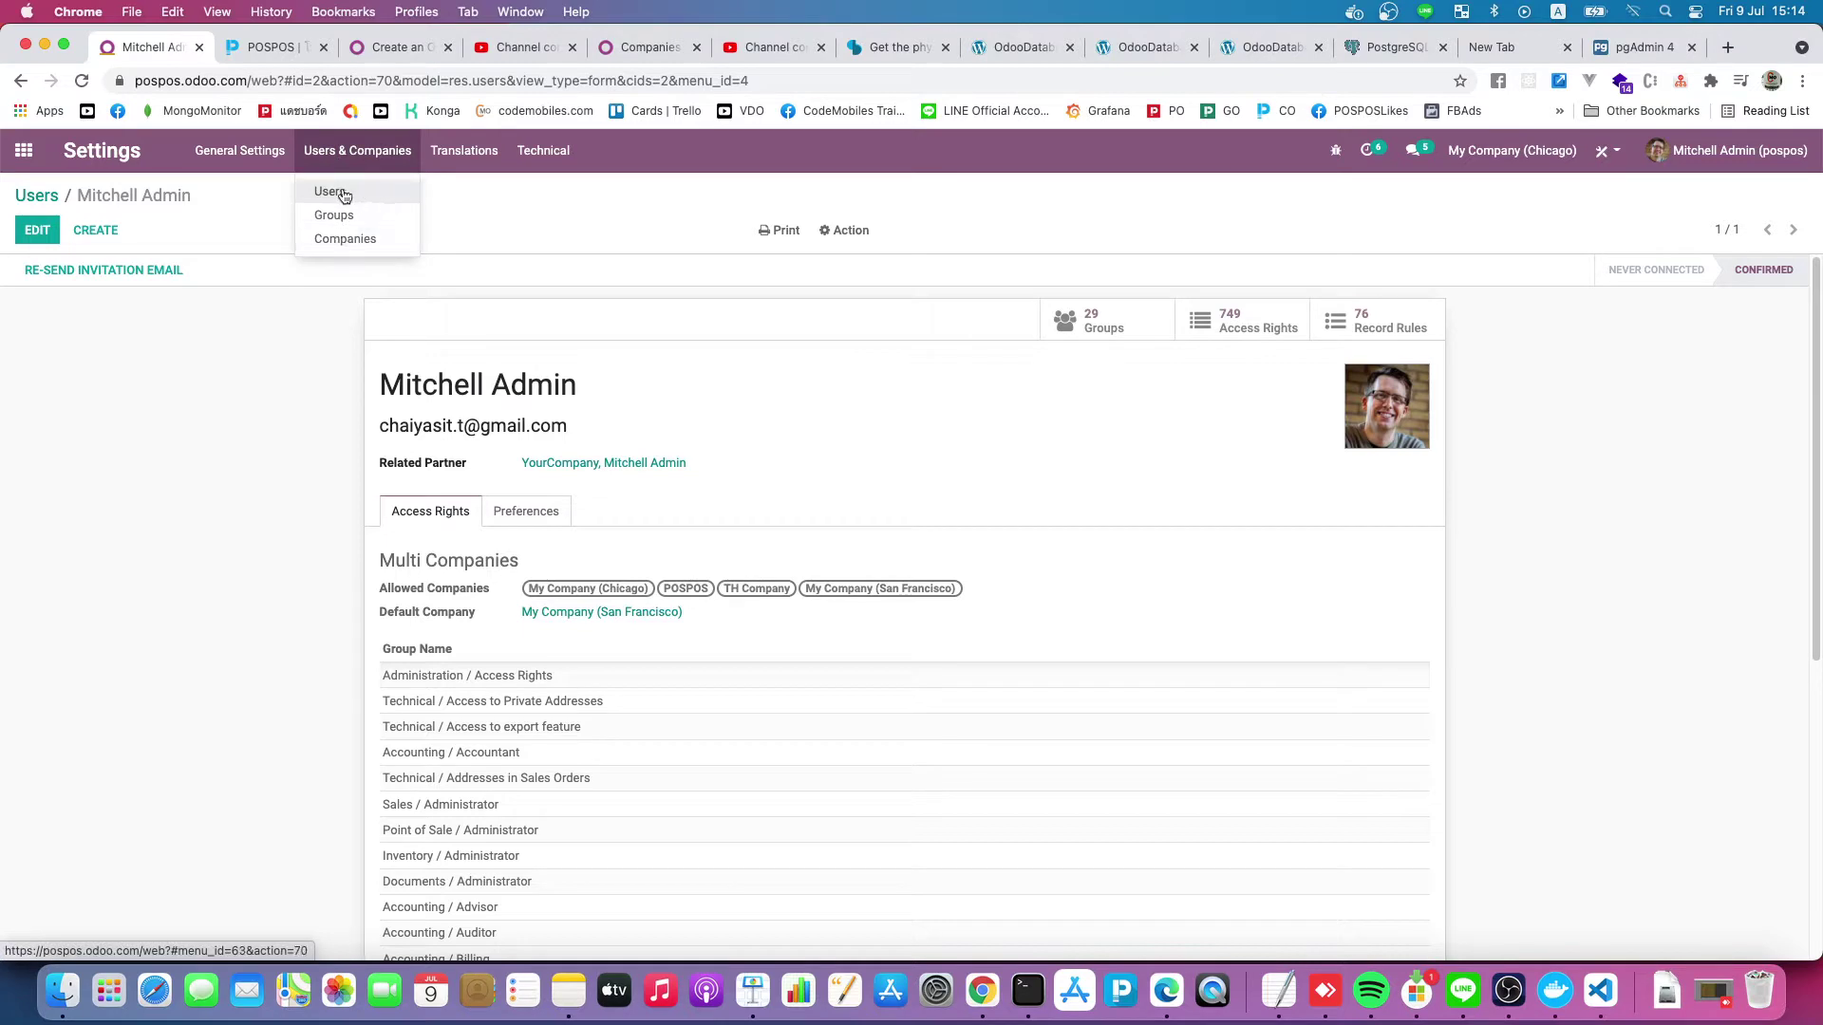
{"action": "left_click", "coordinate": [156, 372]}
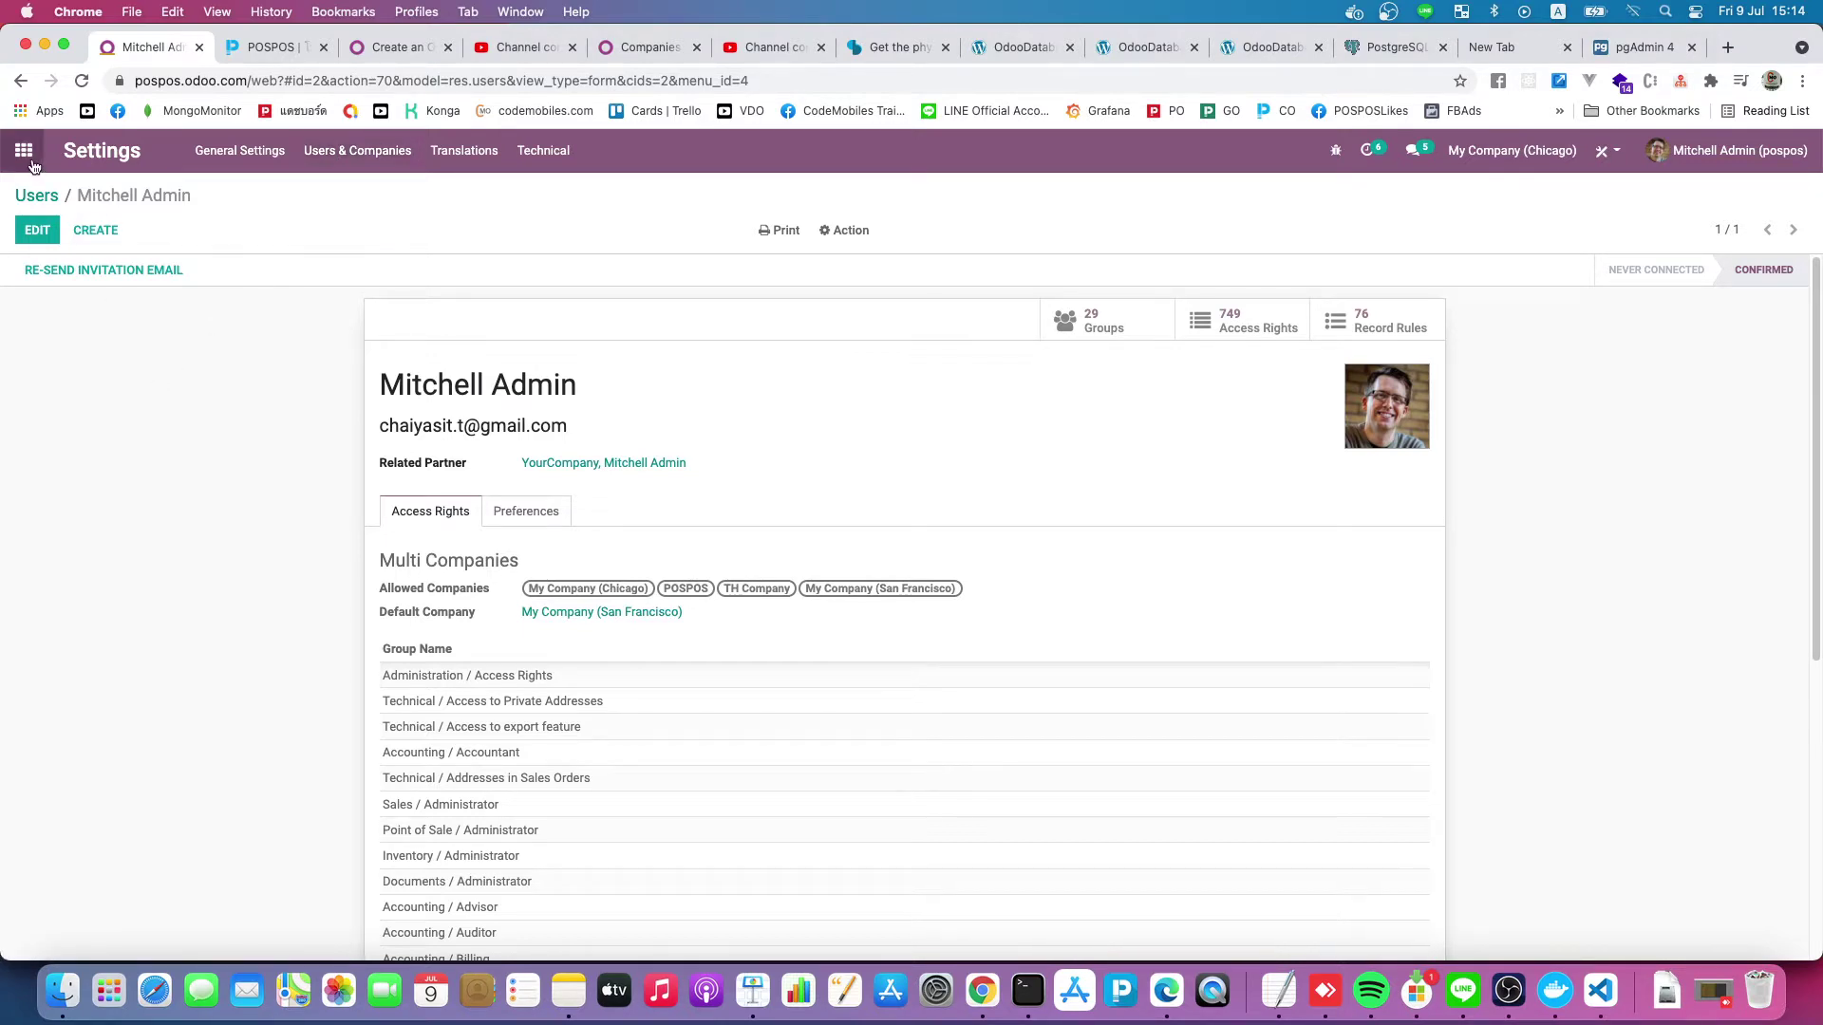
{"action": "left_click", "coordinate": [28, 161]}
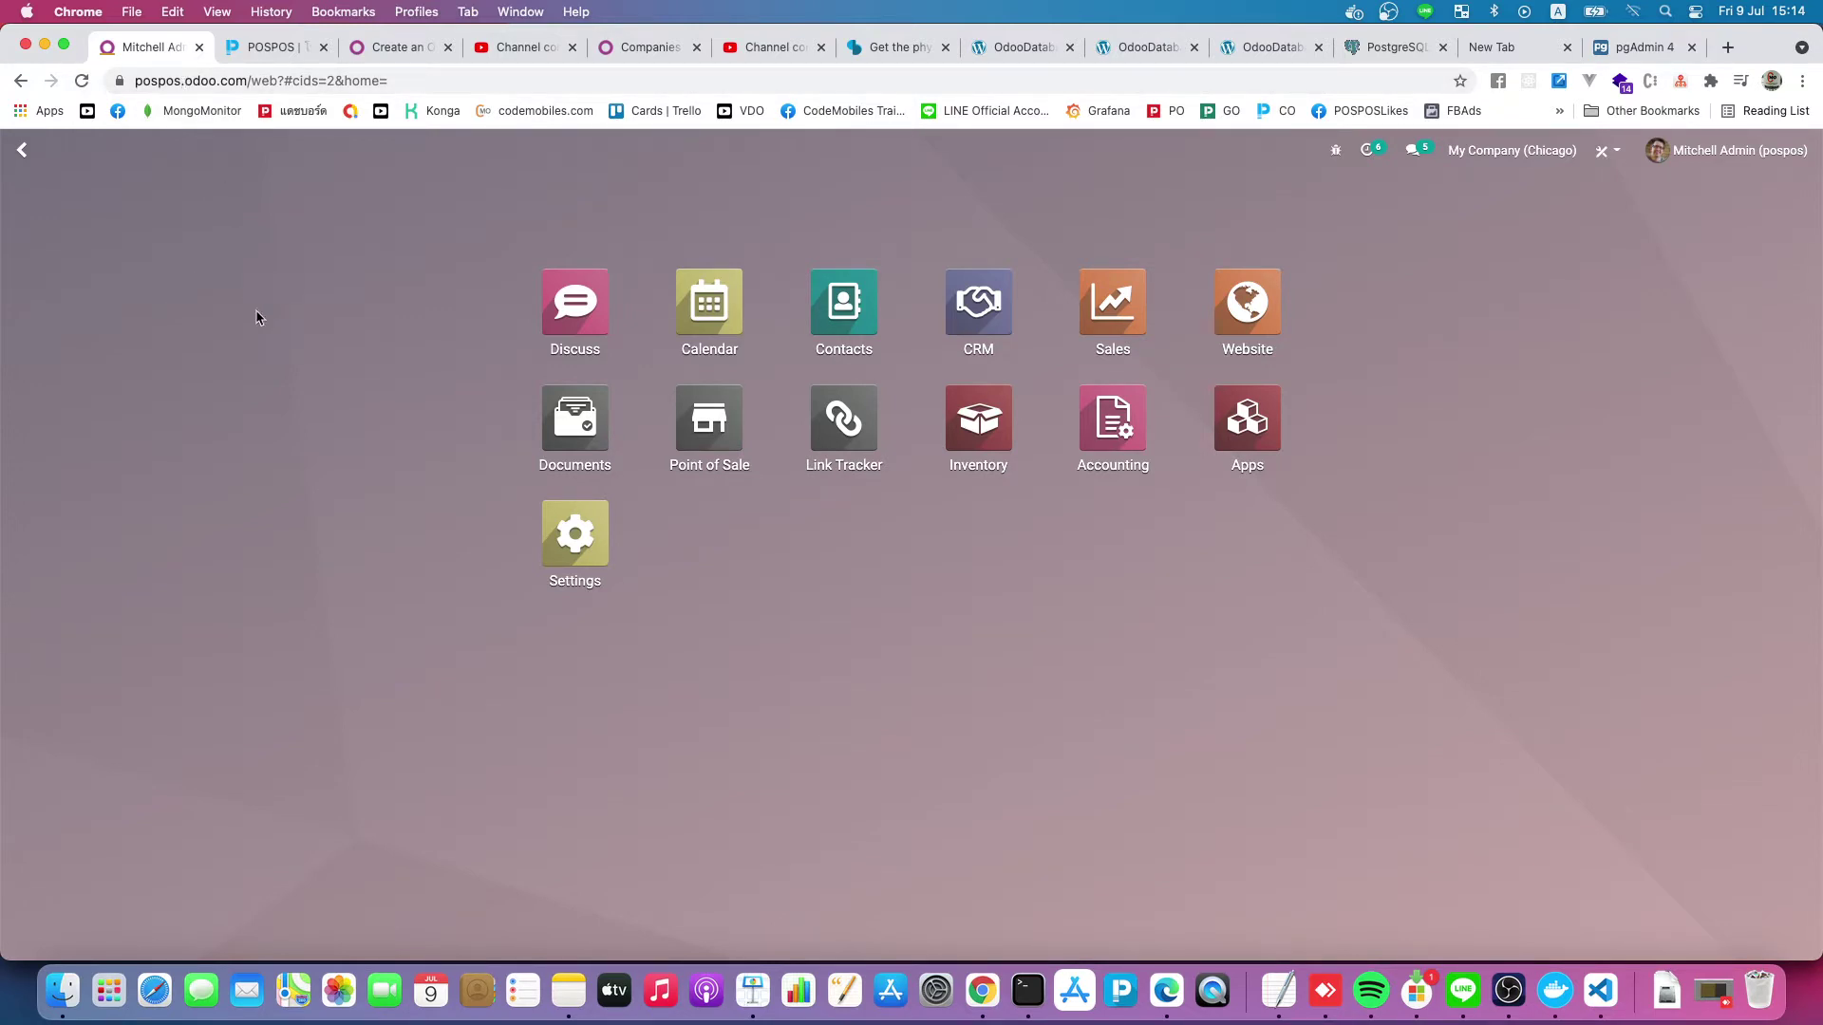
Open the Users list under Settings > Users & Companies, sorted by the Login column
{"action": "left_click", "coordinate": [579, 556]}
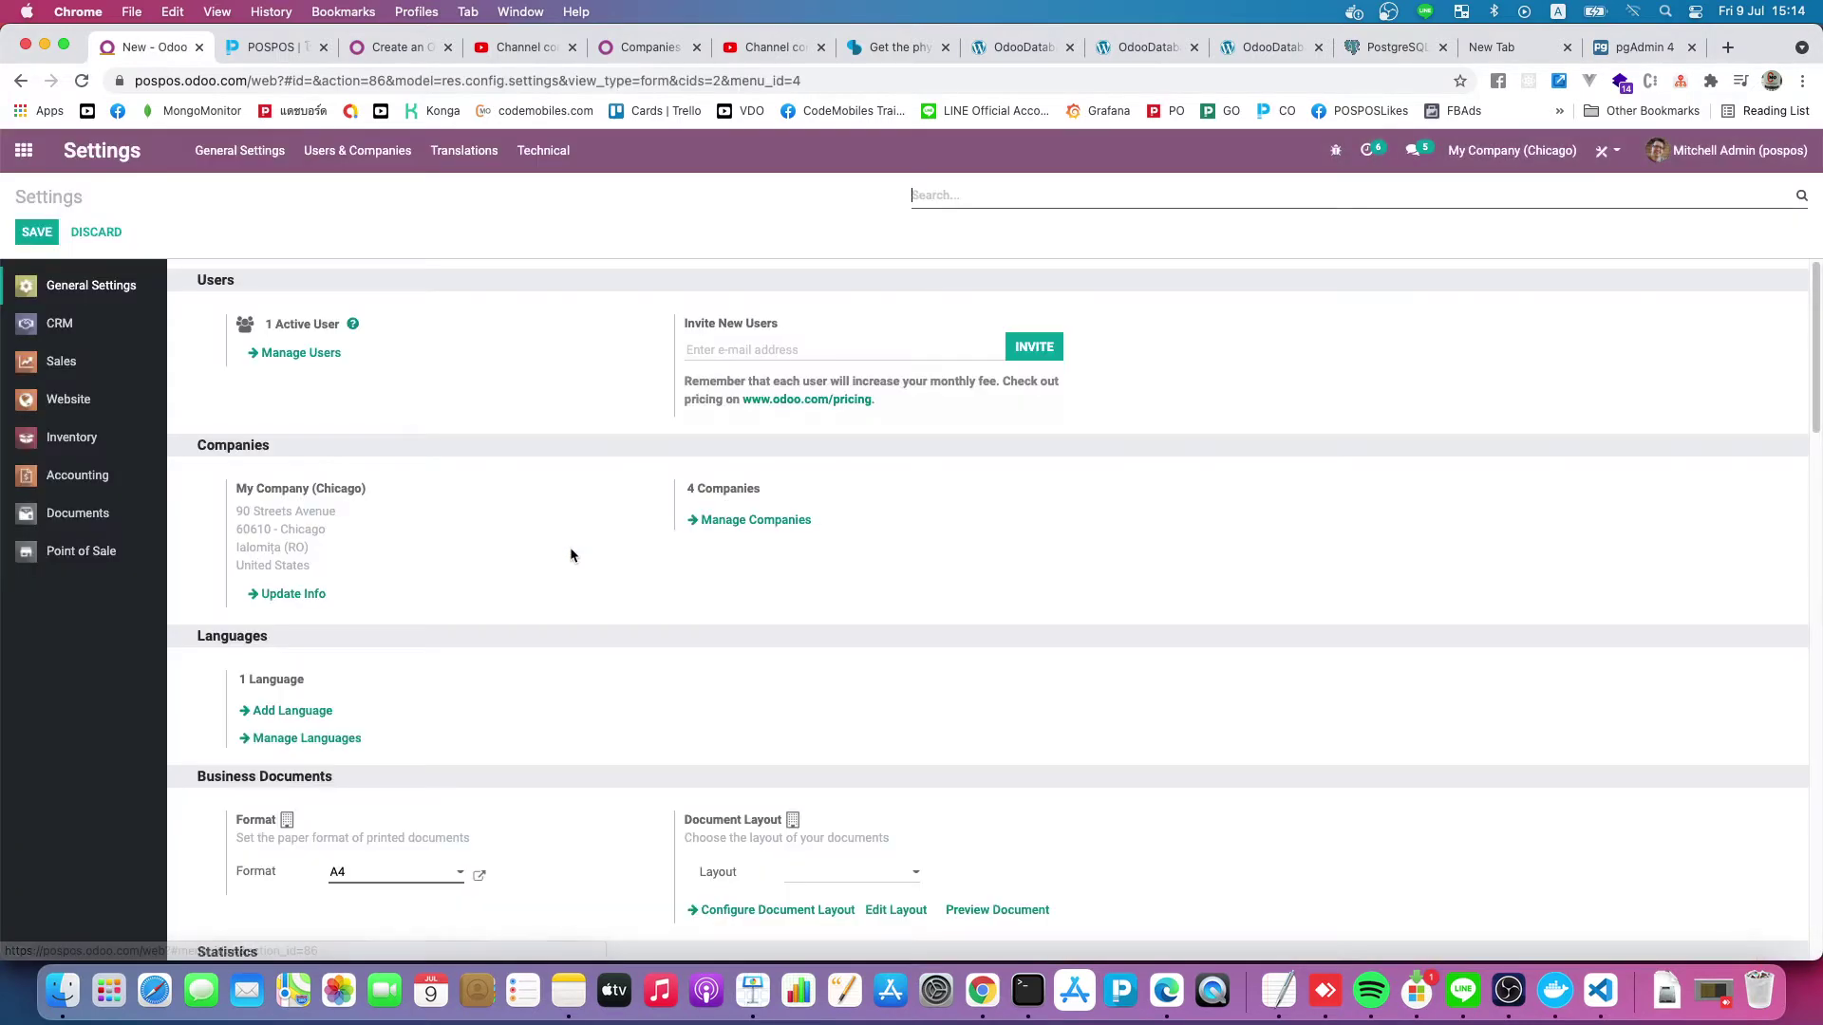
{"action": "left_click", "coordinate": [338, 159]}
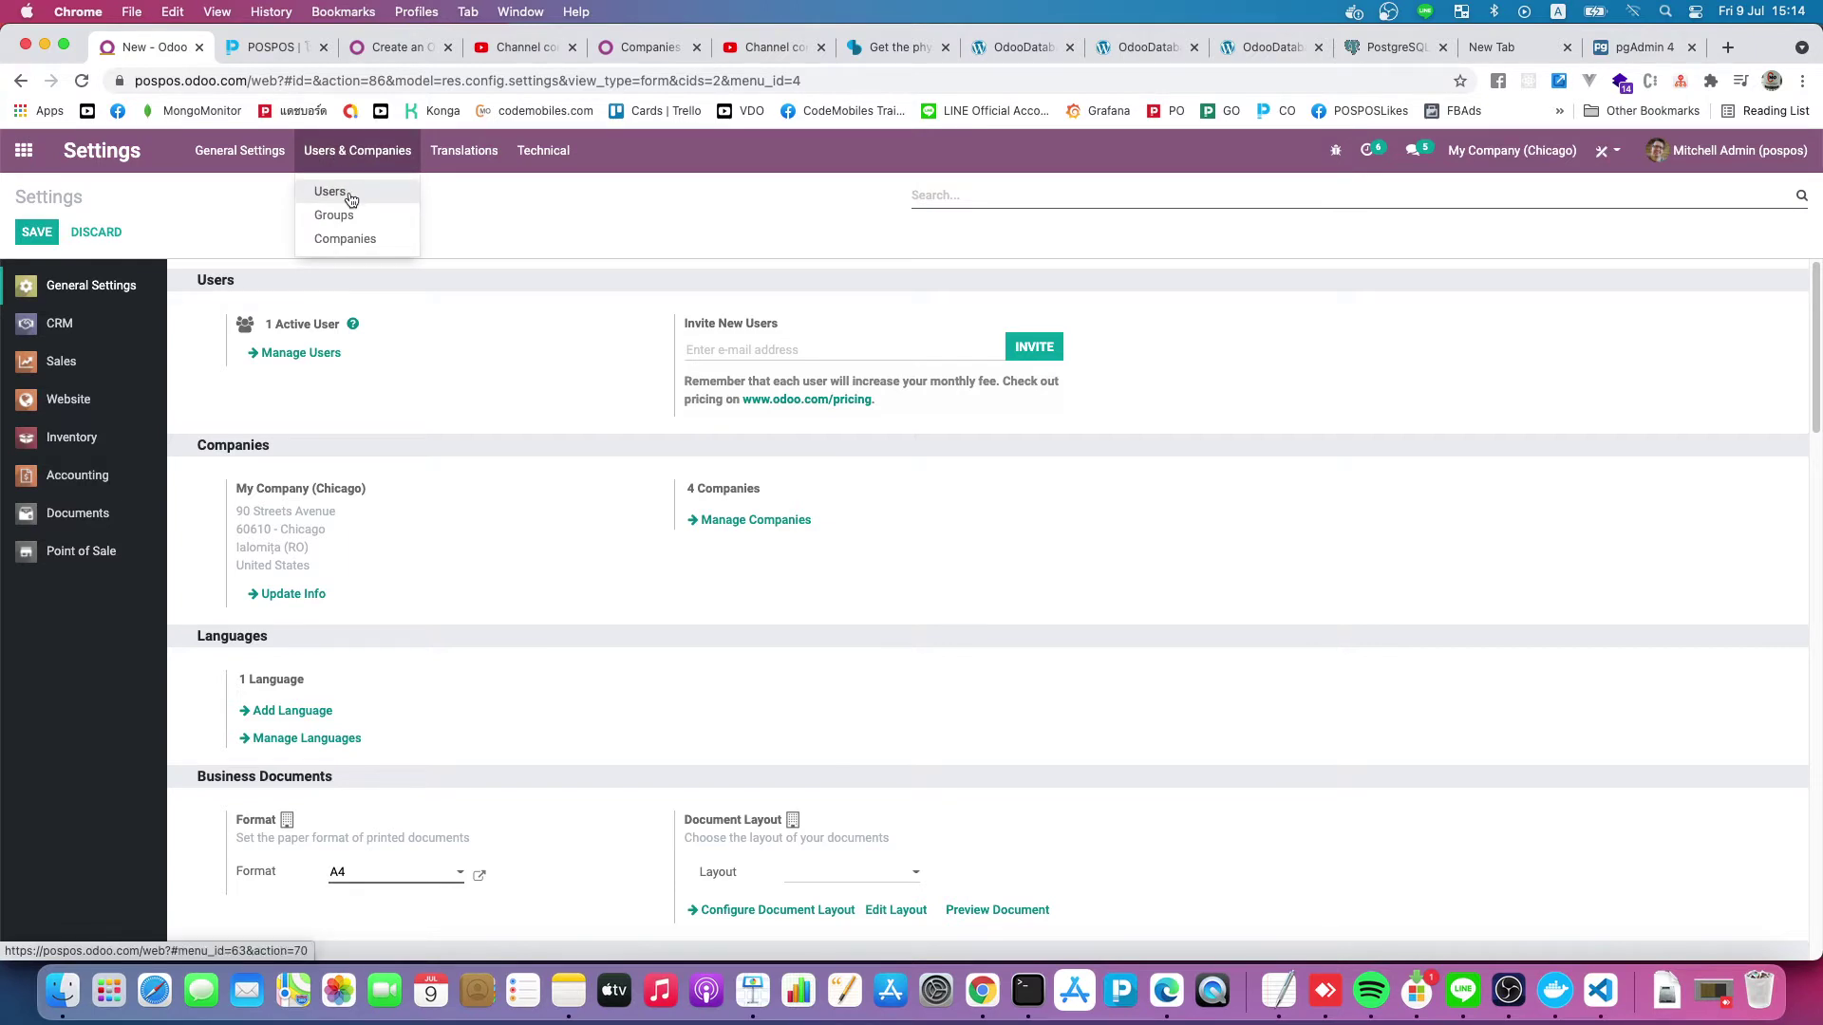
{"action": "left_click", "coordinate": [349, 197]}
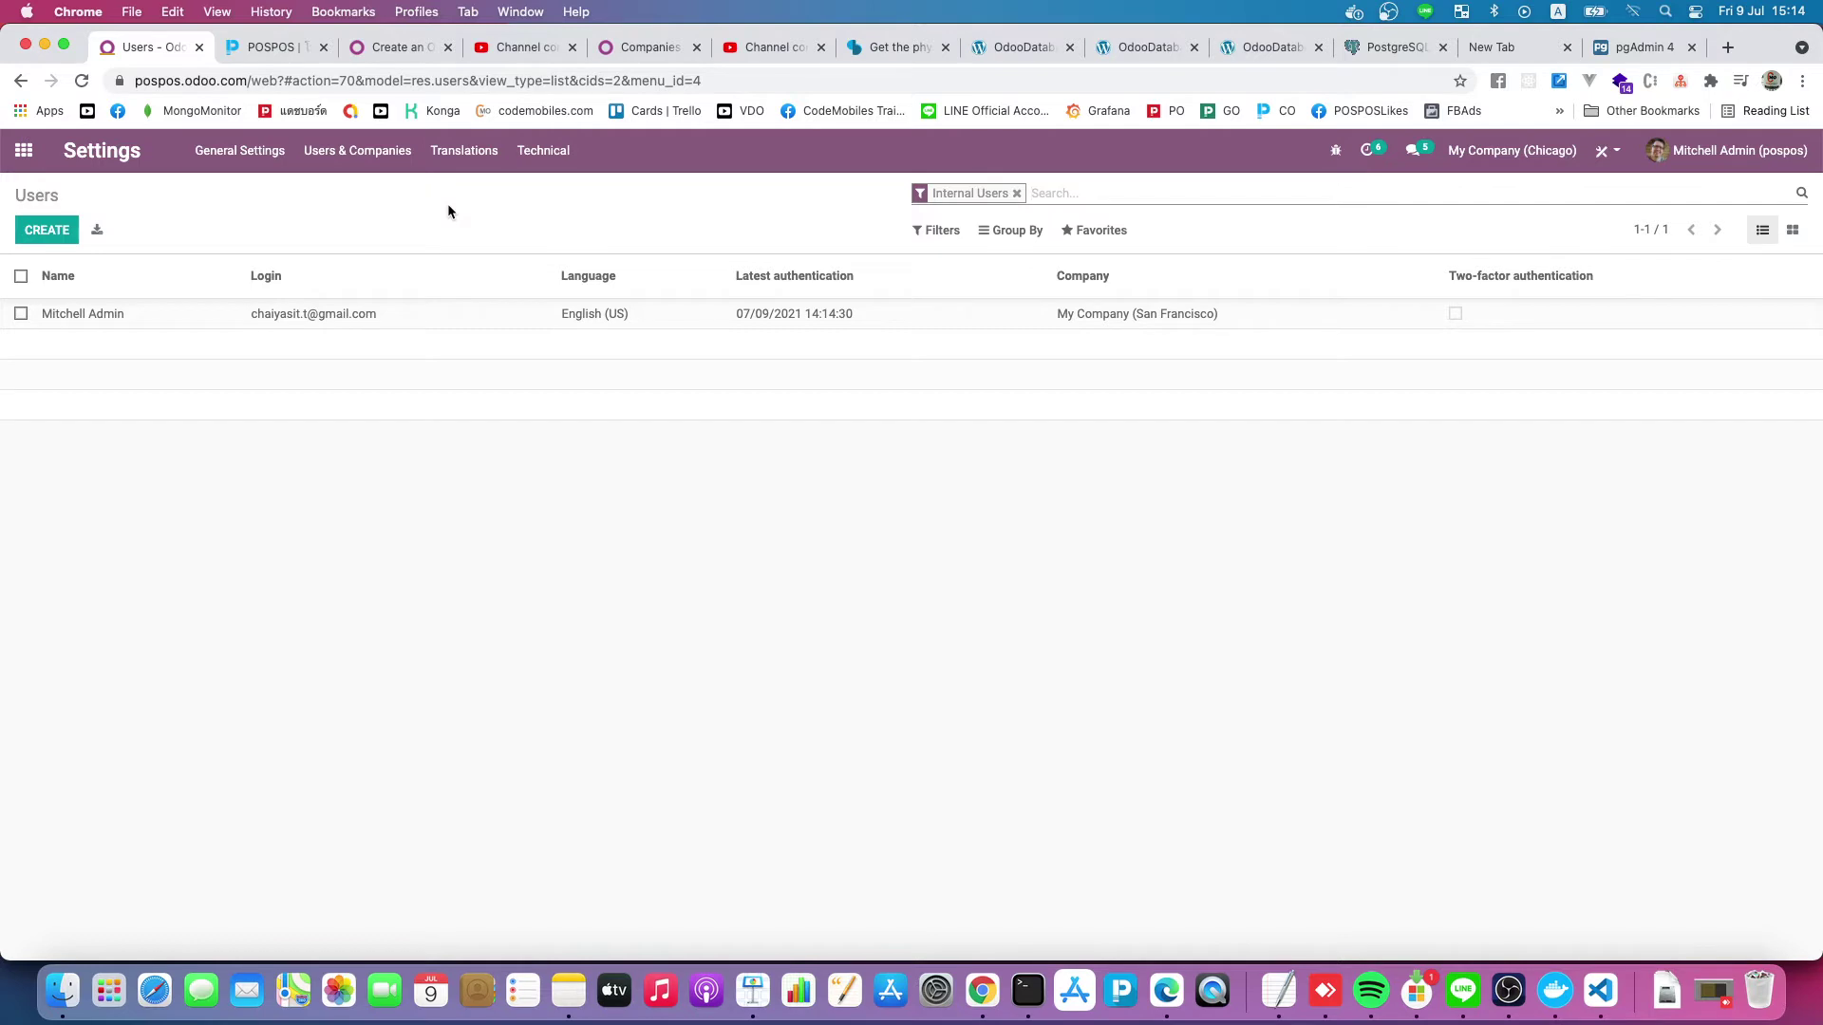
{"action": "left_click", "coordinate": [391, 275]}
Create a new user named Sale and enter its work e-mail address
{"action": "left_click", "coordinate": [64, 233]}
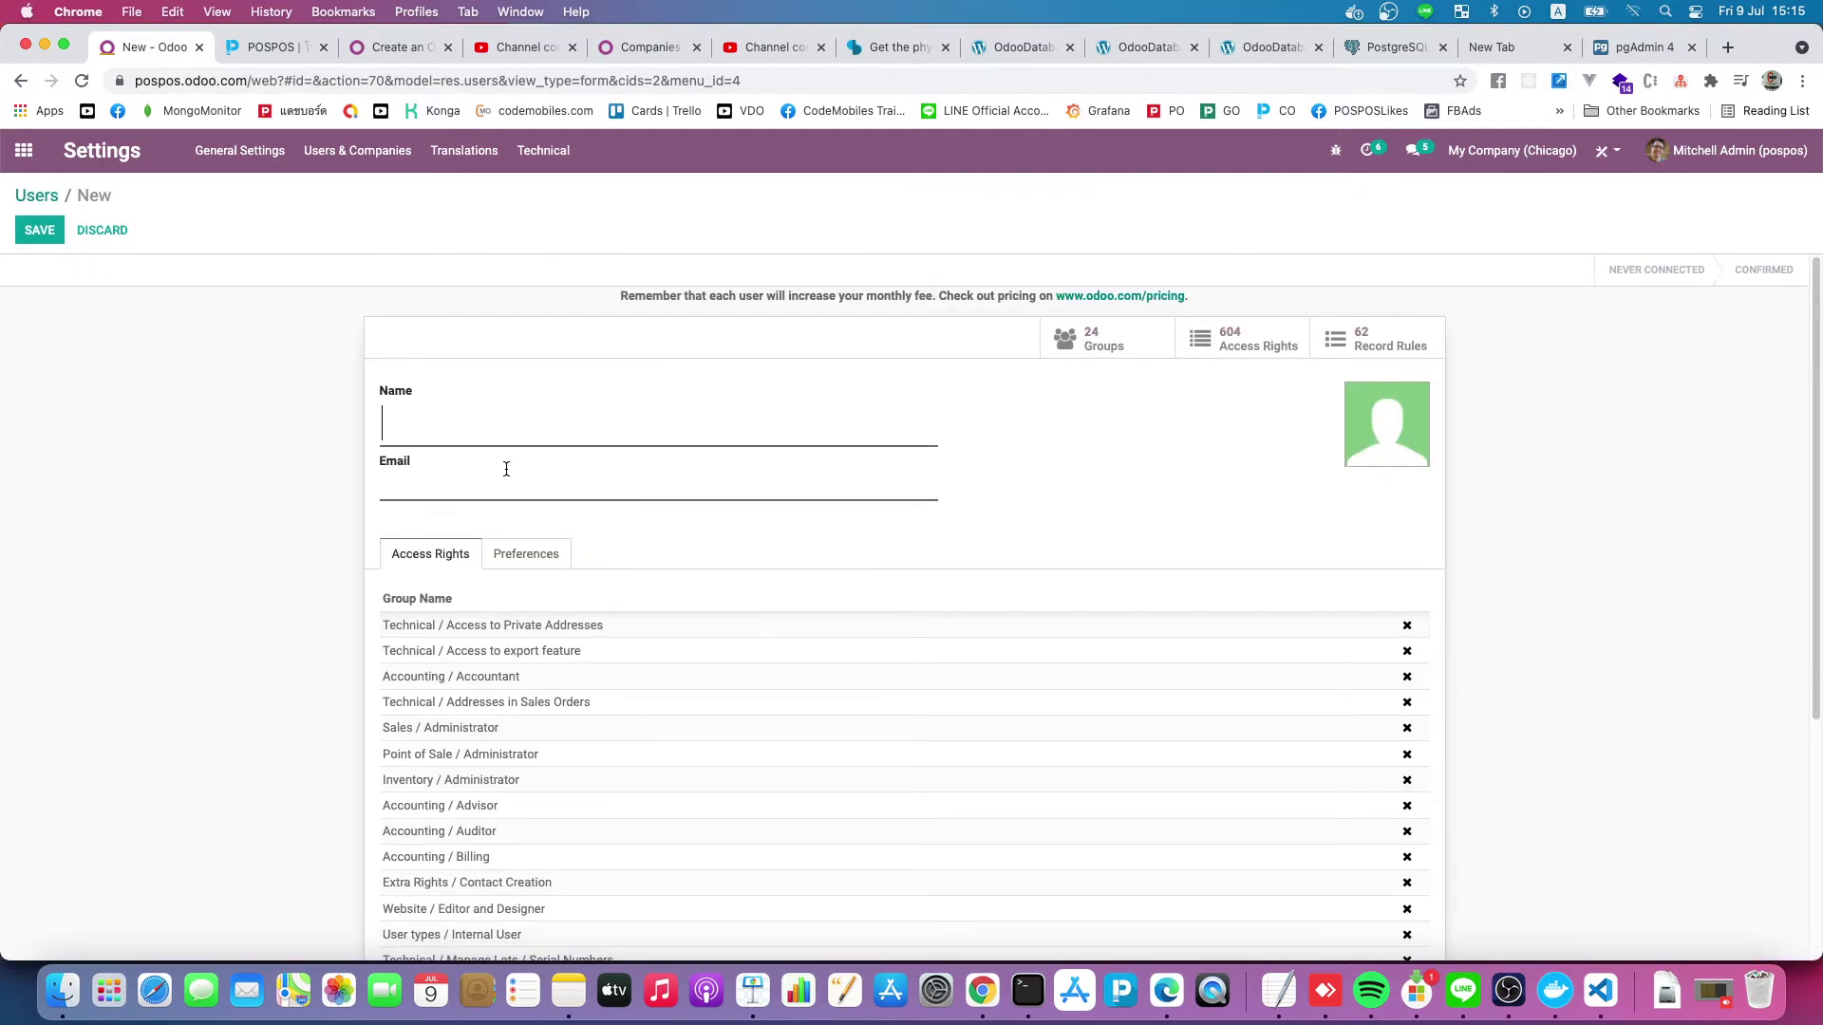
{"action": "type", "text": "tester"}
{"action": "double_click", "coordinate": [520, 426]}
{"action": "type", "text": "Sale"}
{"action": "left_click", "coordinate": [509, 481]}
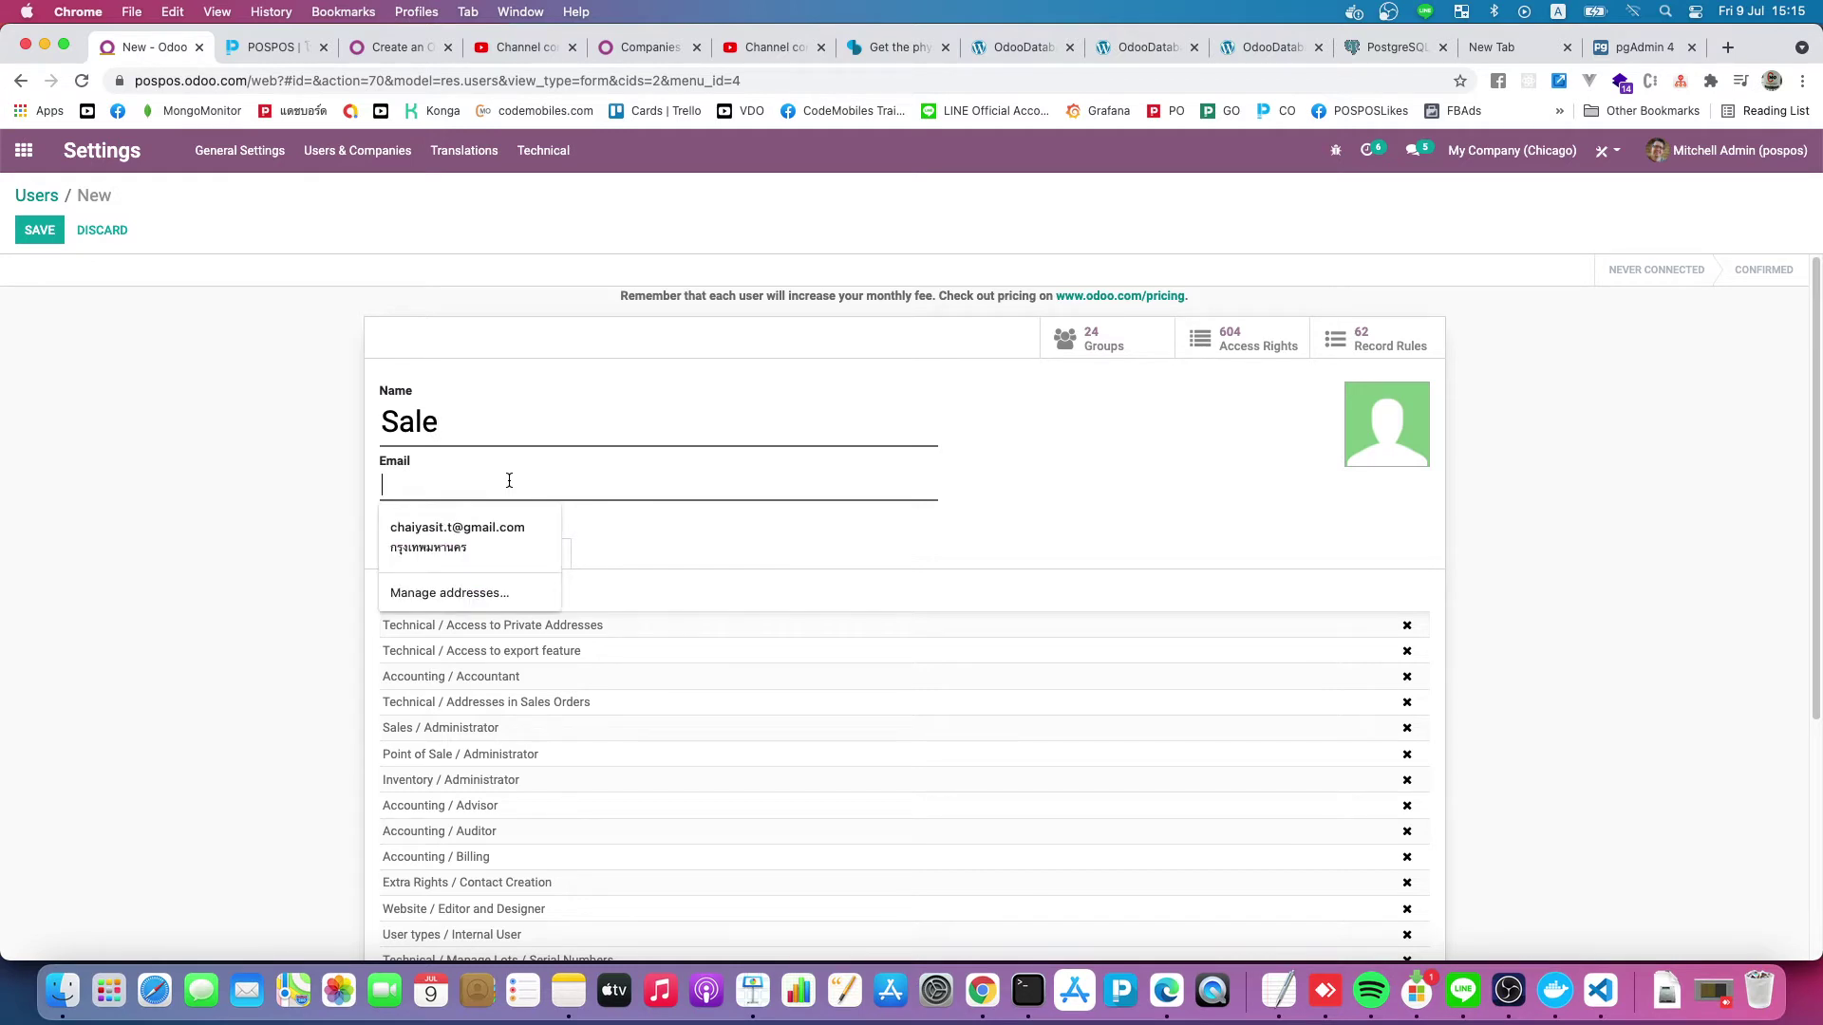
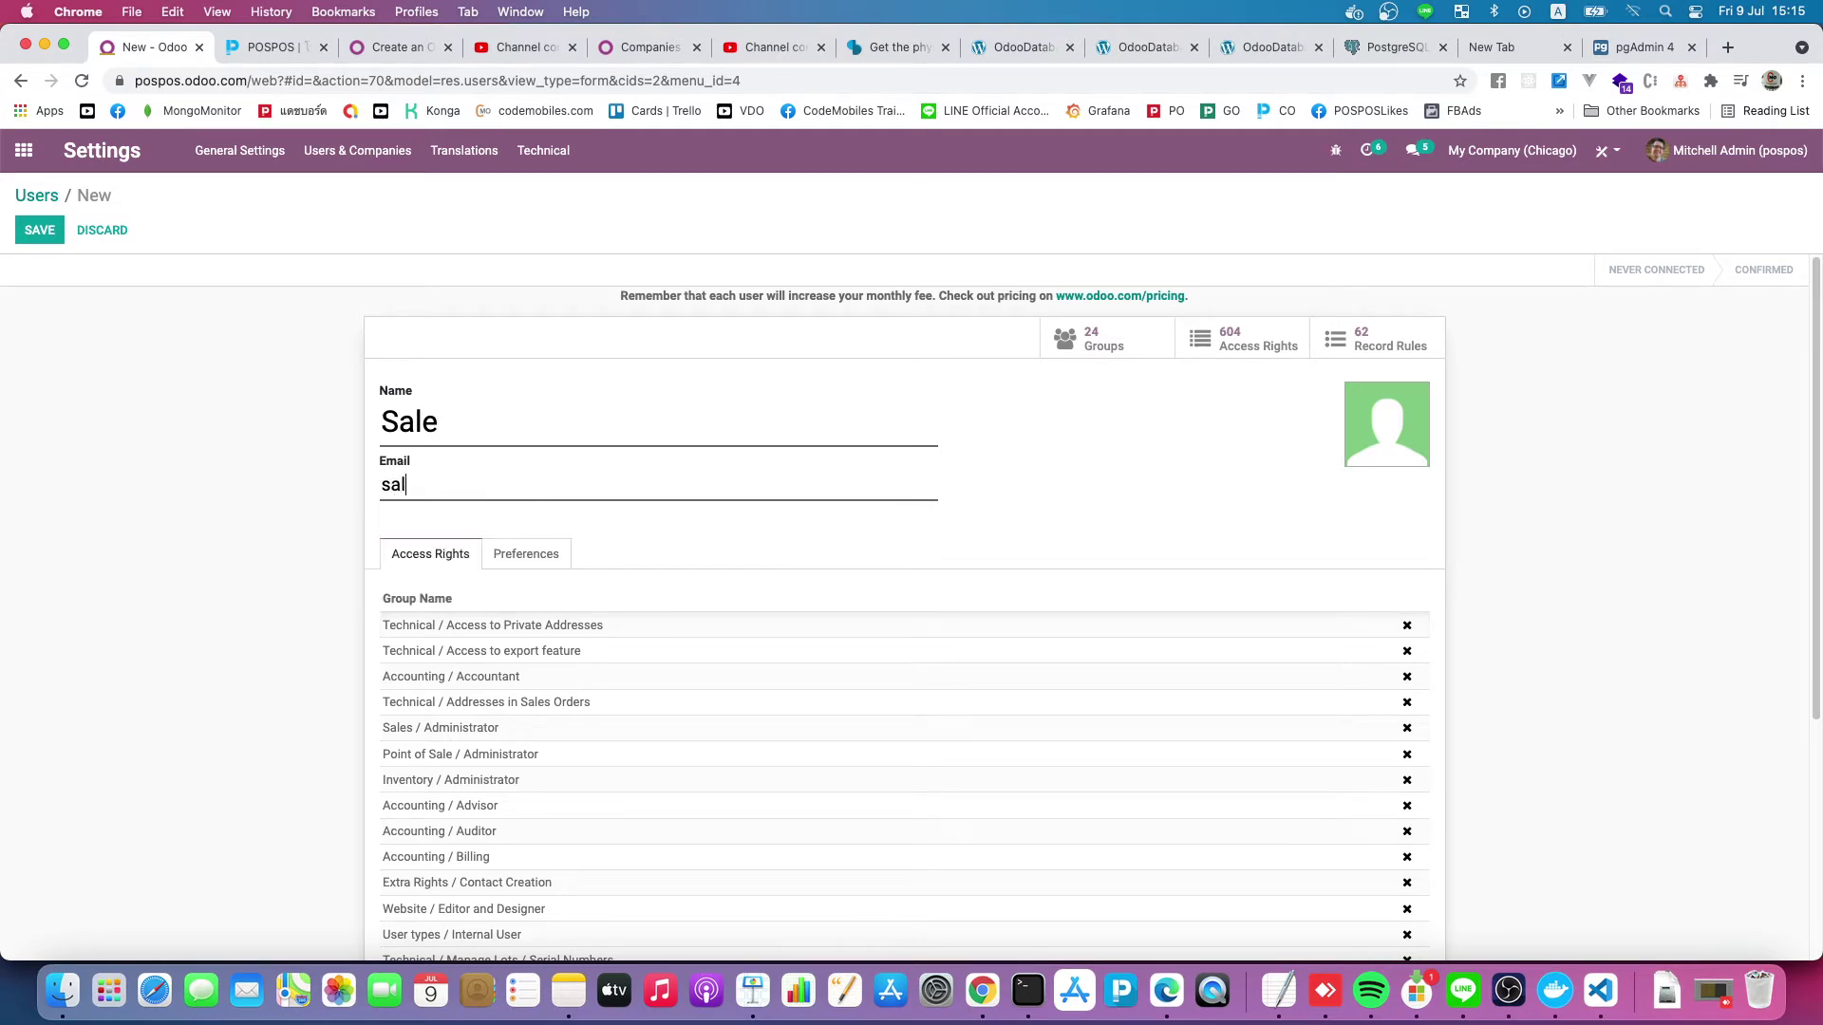
Review the new user's default access rights, leaving the Users & Companies menu unchanged
{"action": "scroll", "coordinate": [283, 526], "scroll_direction": "down", "scroll_amount": 3}
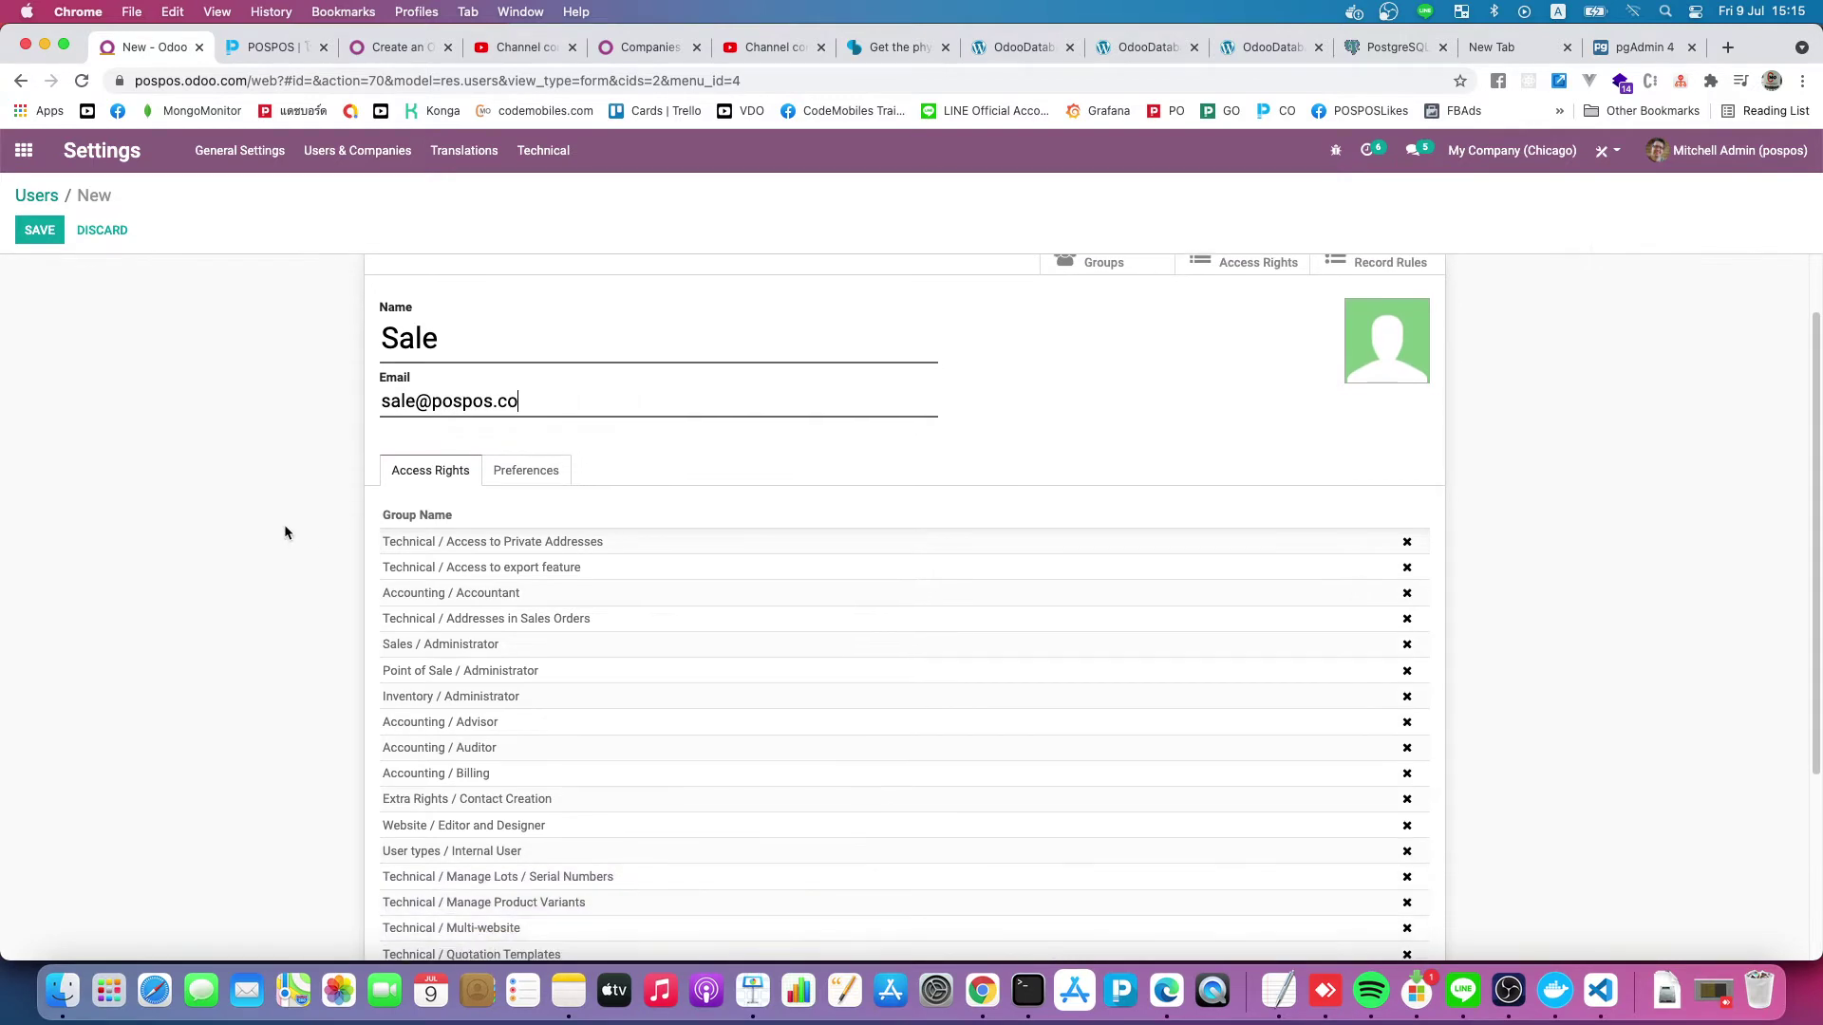
{"action": "scroll", "coordinate": [294, 516], "scroll_direction": "up", "scroll_amount": 3}
{"action": "scroll", "coordinate": [438, 603], "scroll_direction": "down", "scroll_amount": 1}
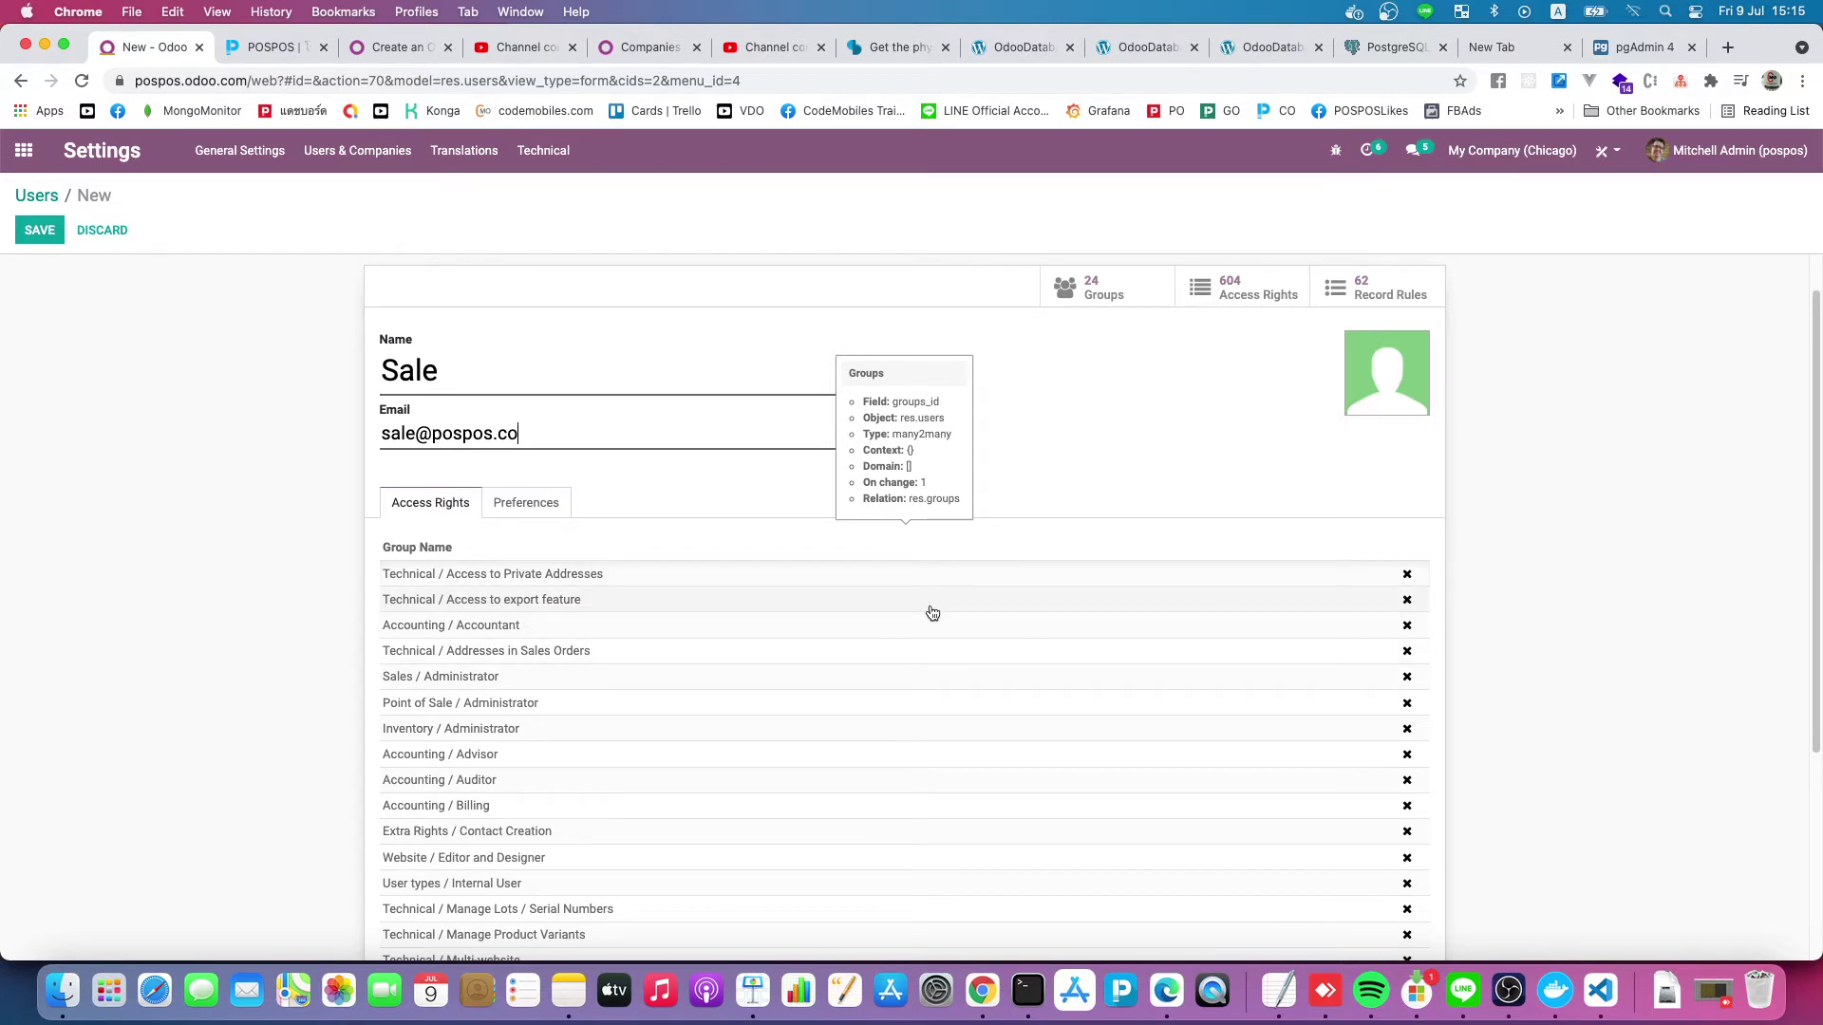
{"action": "scroll", "coordinate": [623, 789], "scroll_direction": "down", "scroll_amount": 3}
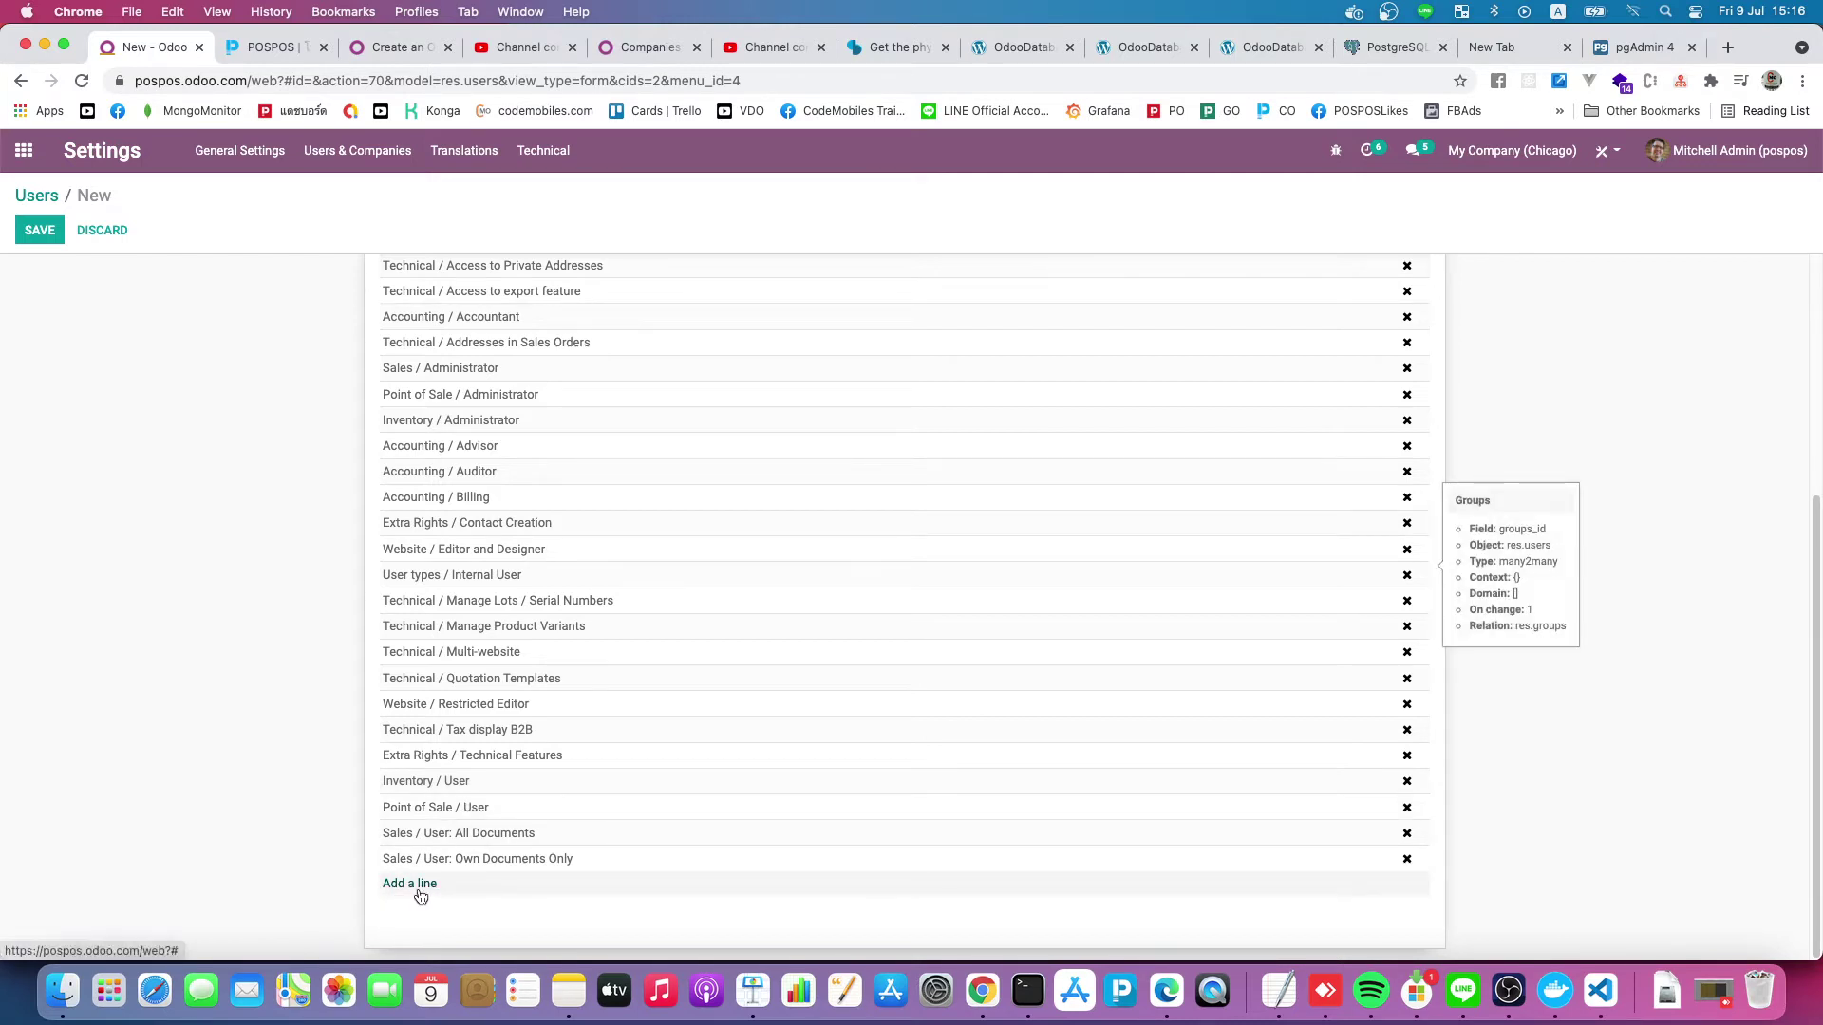
{"action": "scroll", "coordinate": [416, 897], "scroll_direction": "up", "scroll_amount": 3}
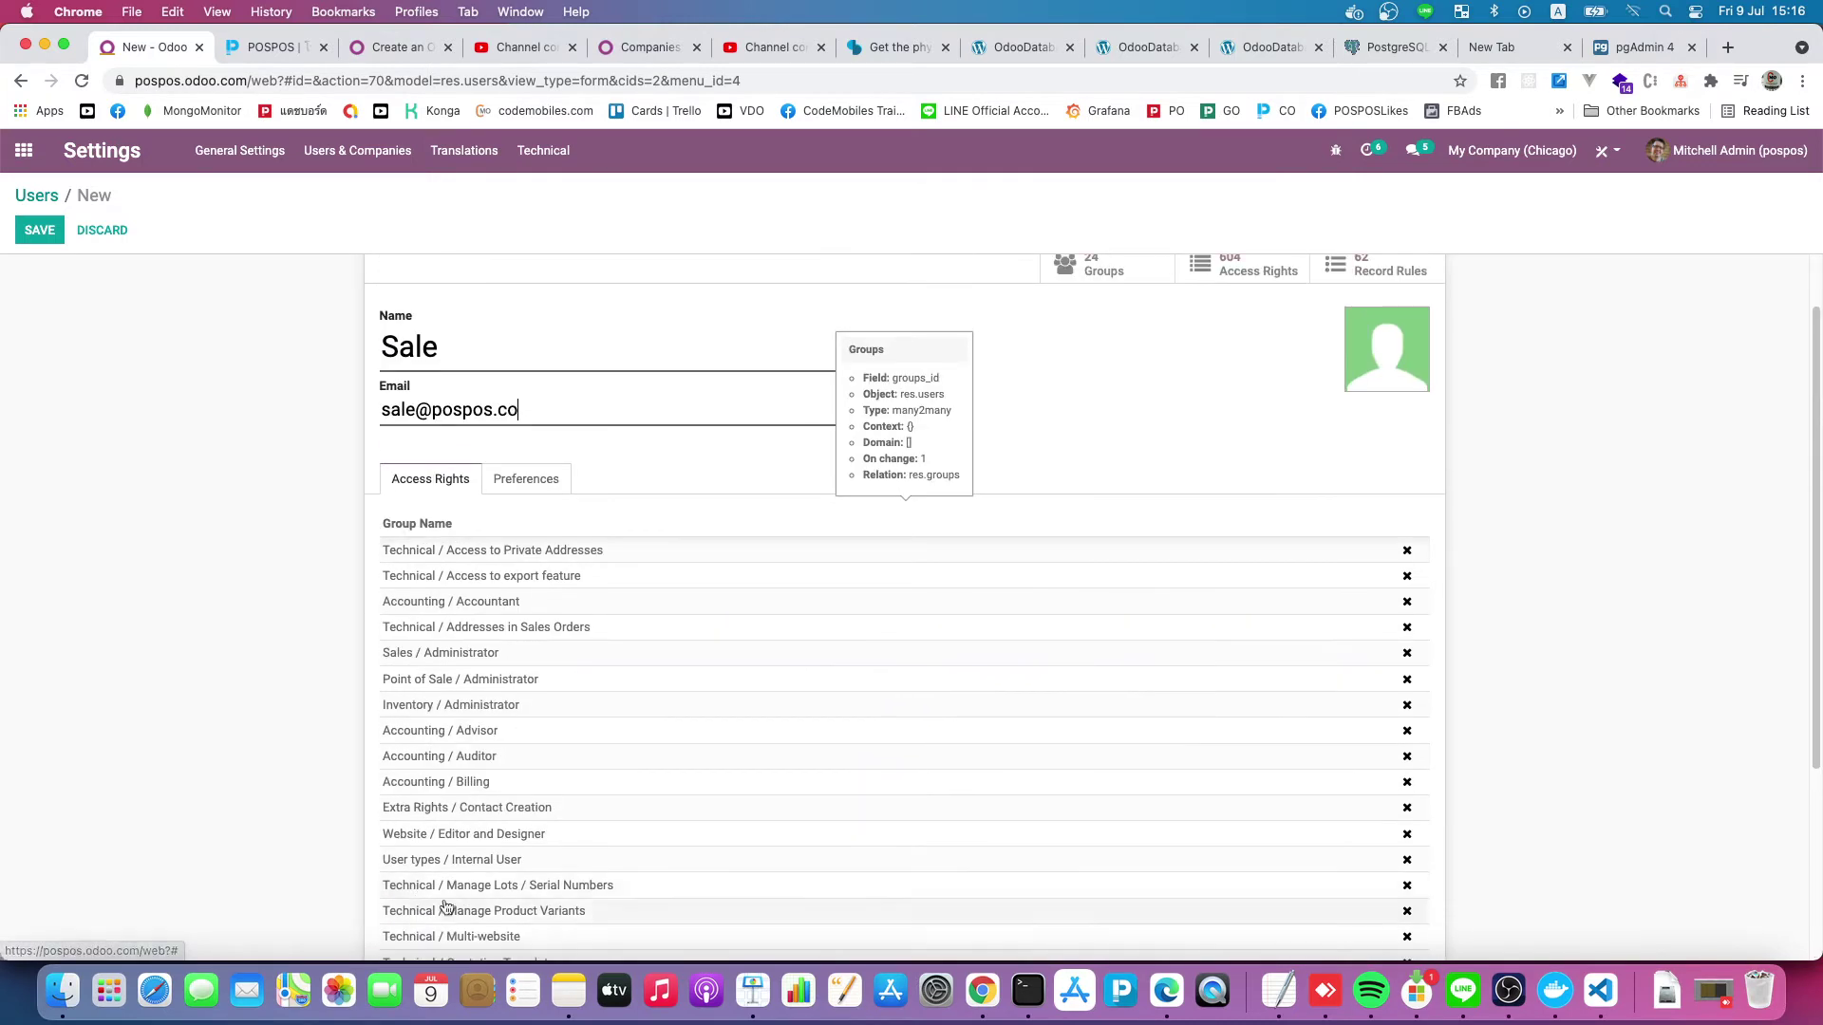
{"action": "left_click", "coordinate": [364, 167]}
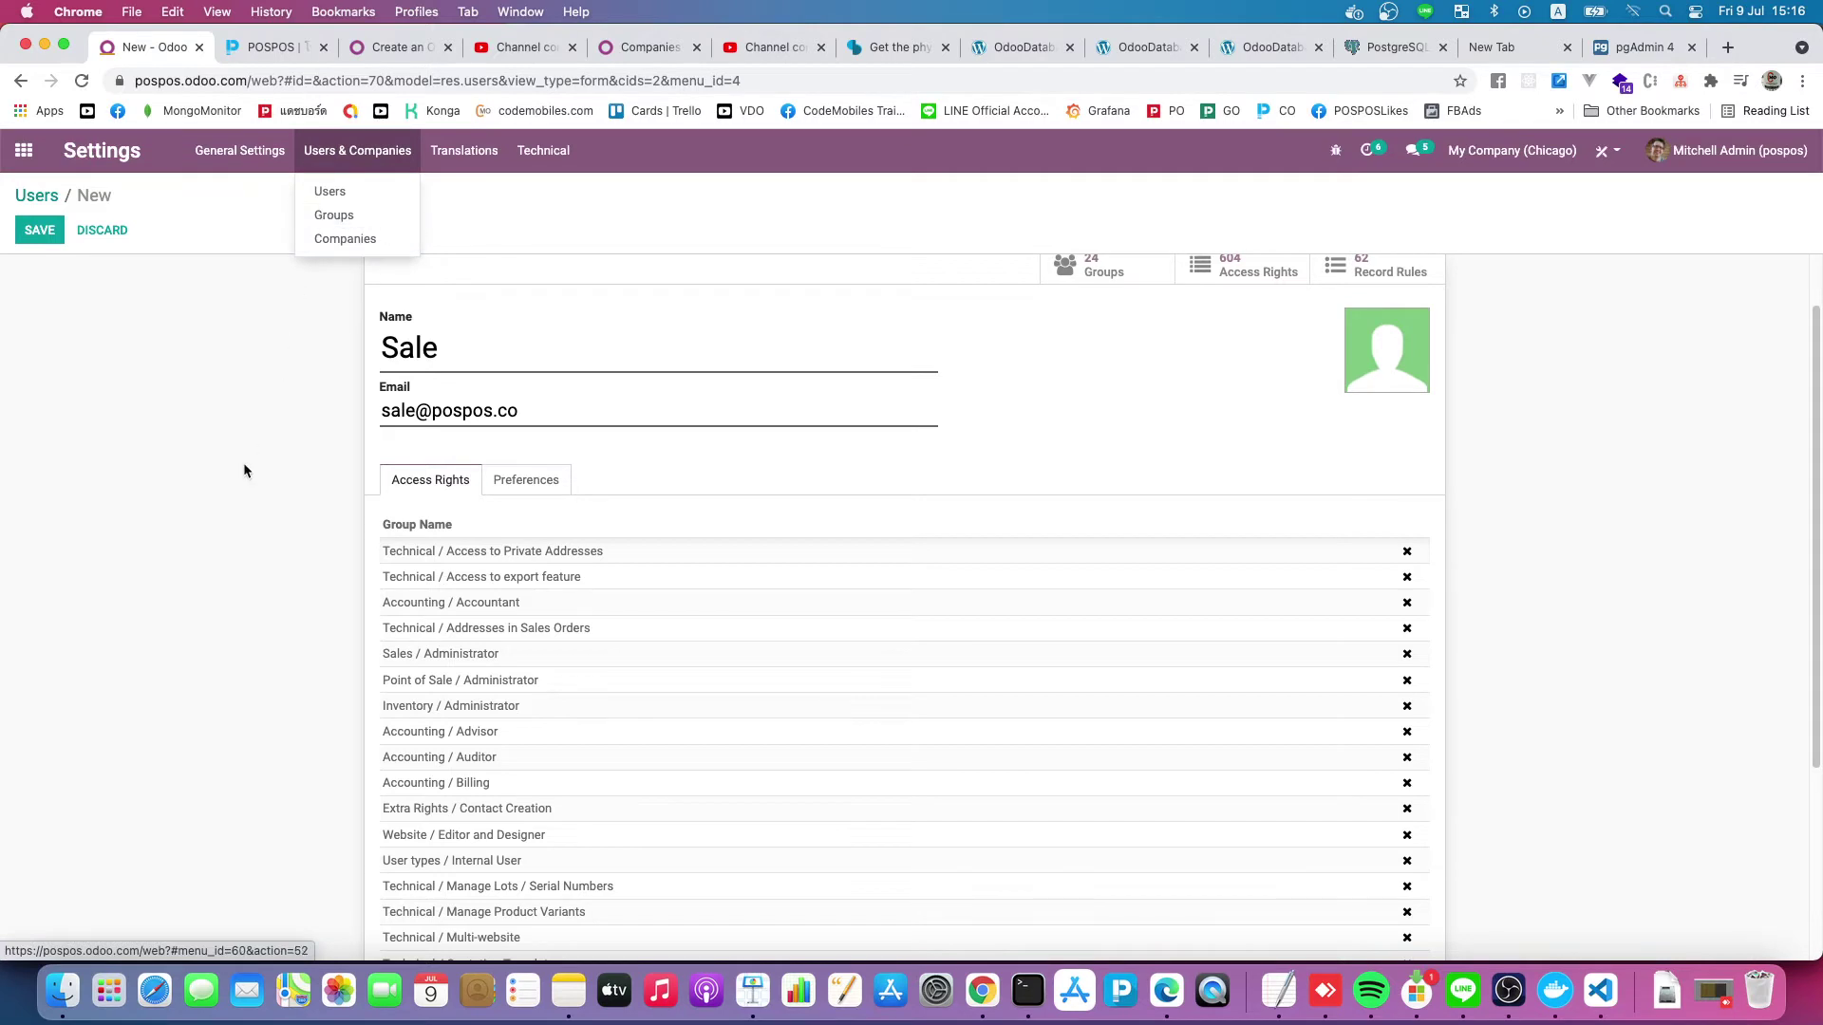
{"action": "left_click", "coordinate": [270, 457]}
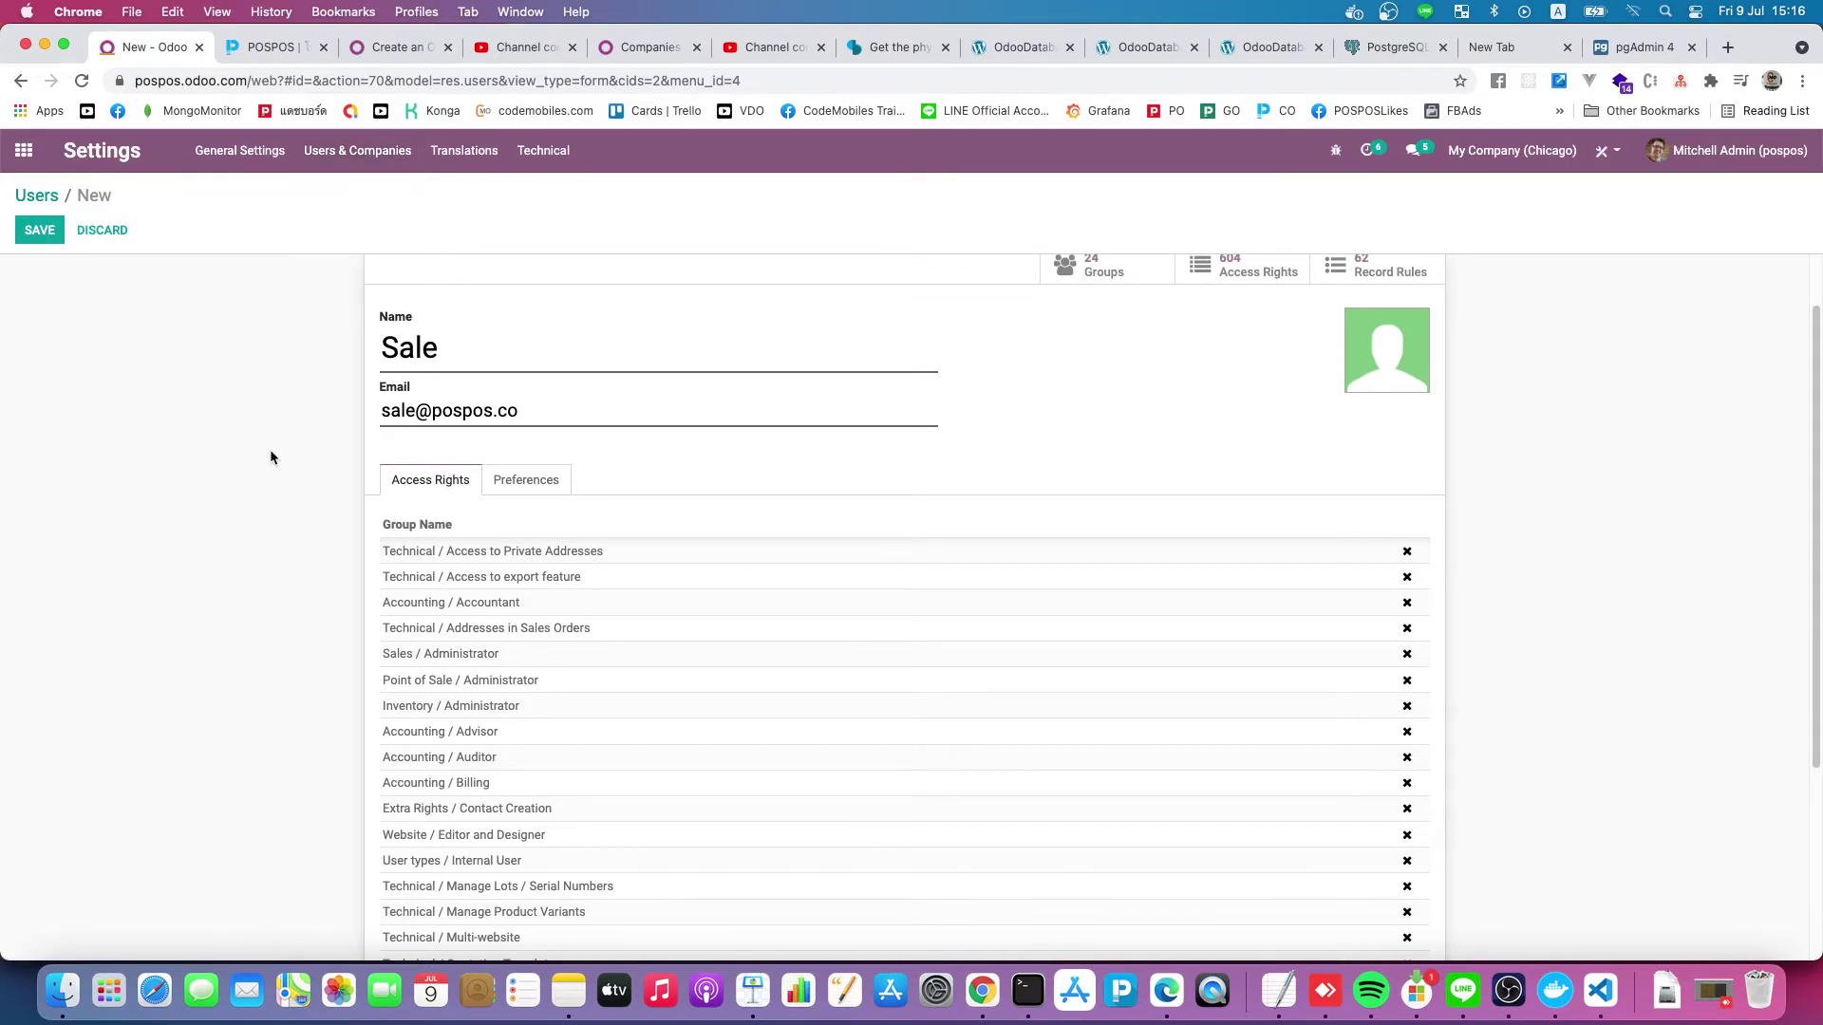
Set the Sale user's email signature to 'Regards,' in Preferences
{"action": "left_click", "coordinate": [532, 478]}
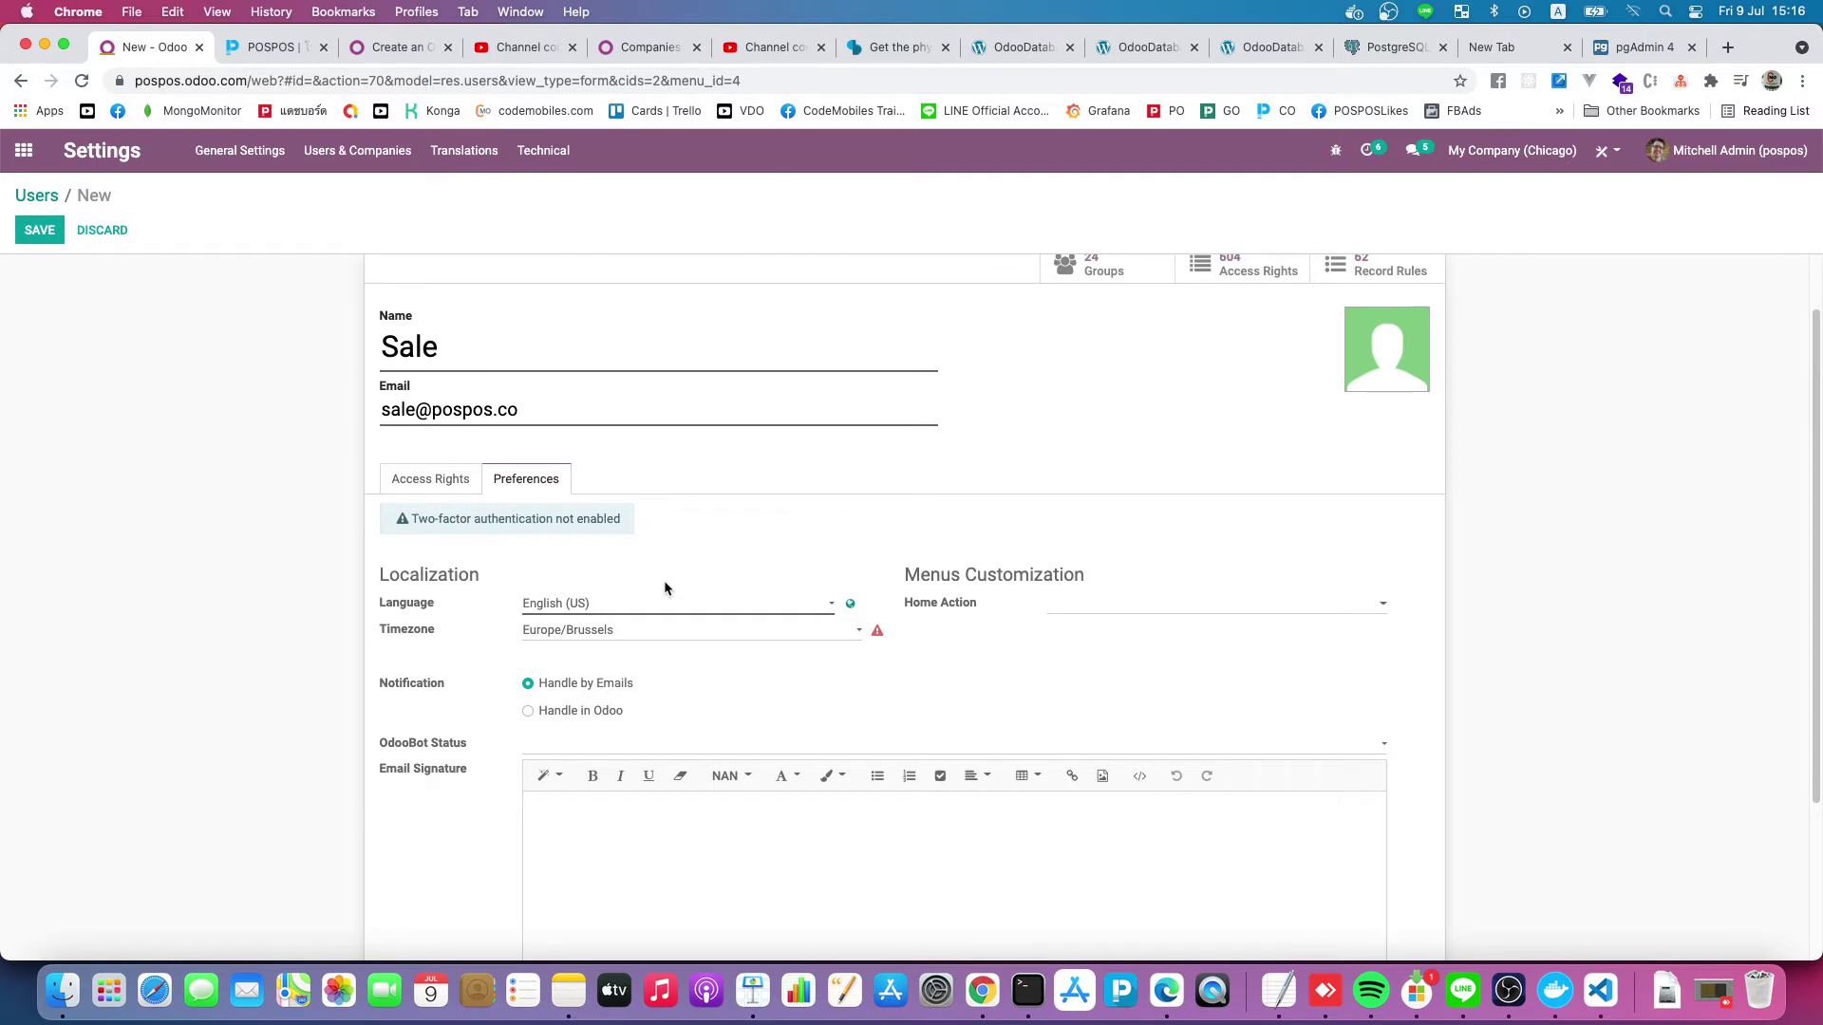
{"action": "scroll", "coordinate": [664, 581], "scroll_direction": "down", "scroll_amount": 3}
{"action": "left_click", "coordinate": [792, 694]}
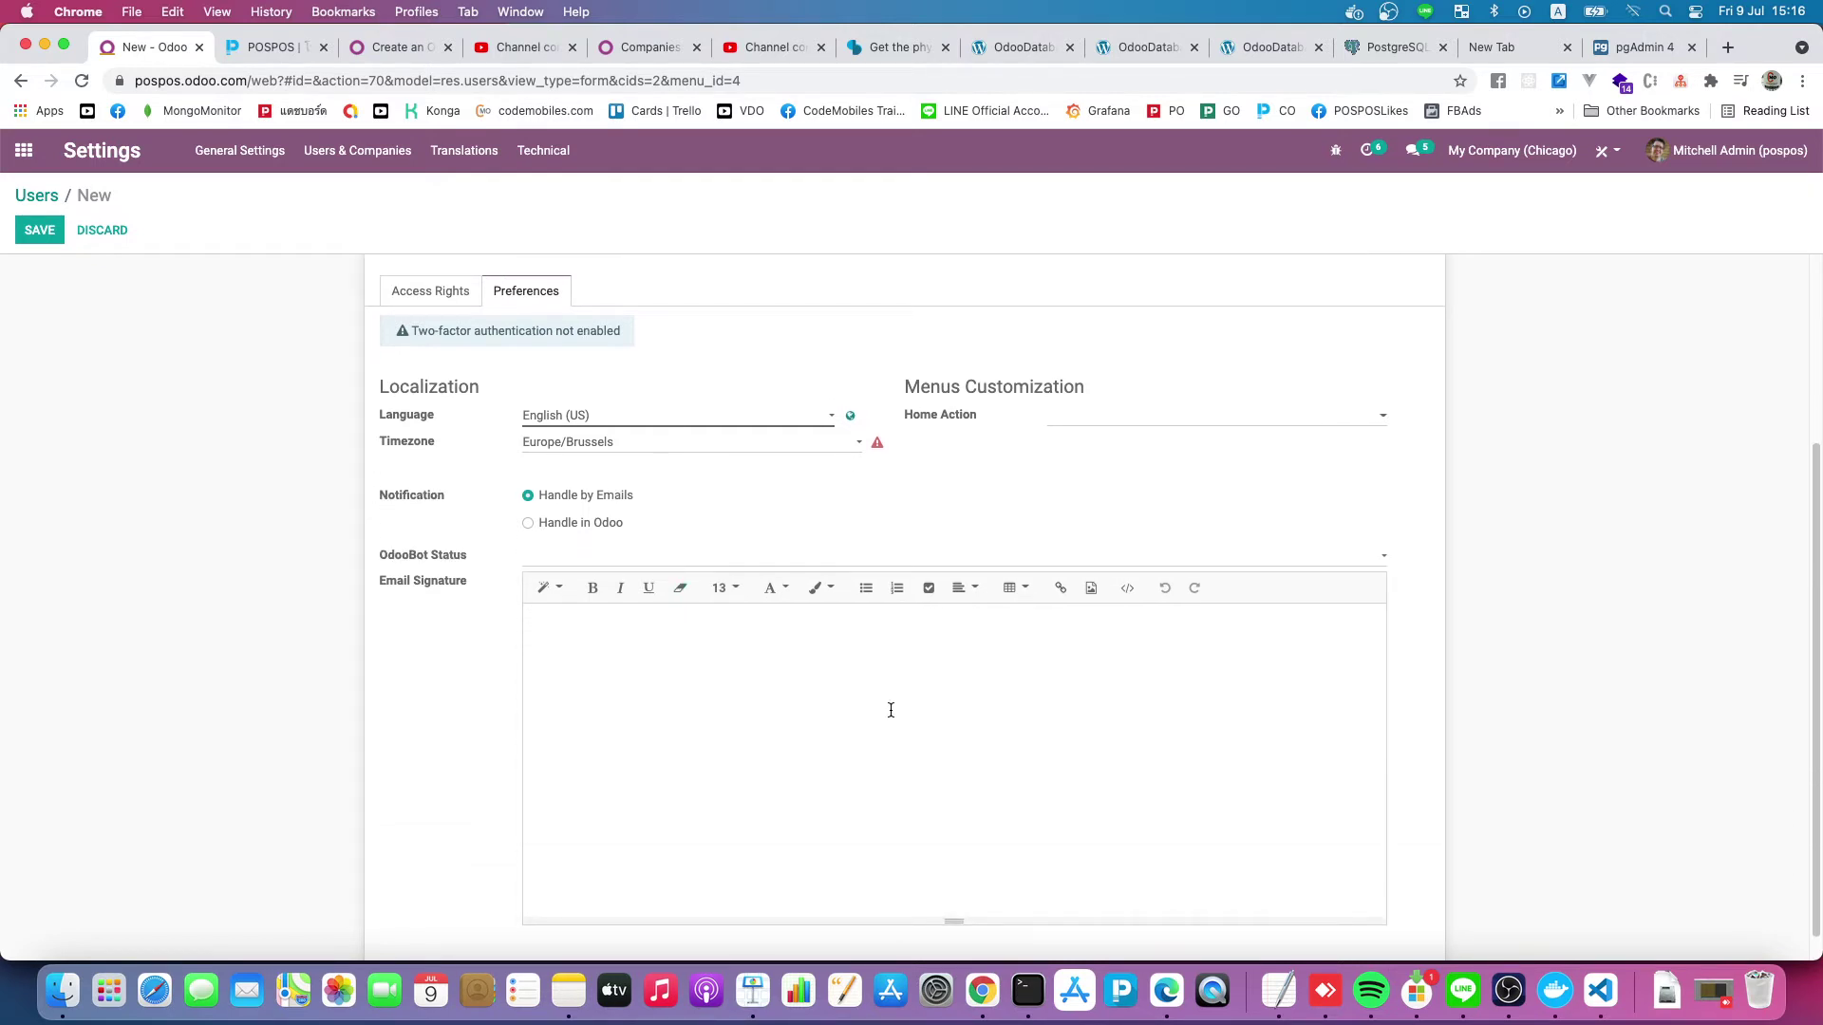
{"action": "type", "text": "R"}
{"action": "type", "text": "egar"}
{"action": "type", "text": "sdd"}
{"action": "key", "text": "BackSpace"}
{"action": "key", "text": "BackSpace"}
{"action": "type", "text": "s,"}
Return to Access Rights, check the company switcher, and save the Sale user
{"action": "scroll", "coordinate": [380, 494], "scroll_direction": "up", "scroll_amount": 3}
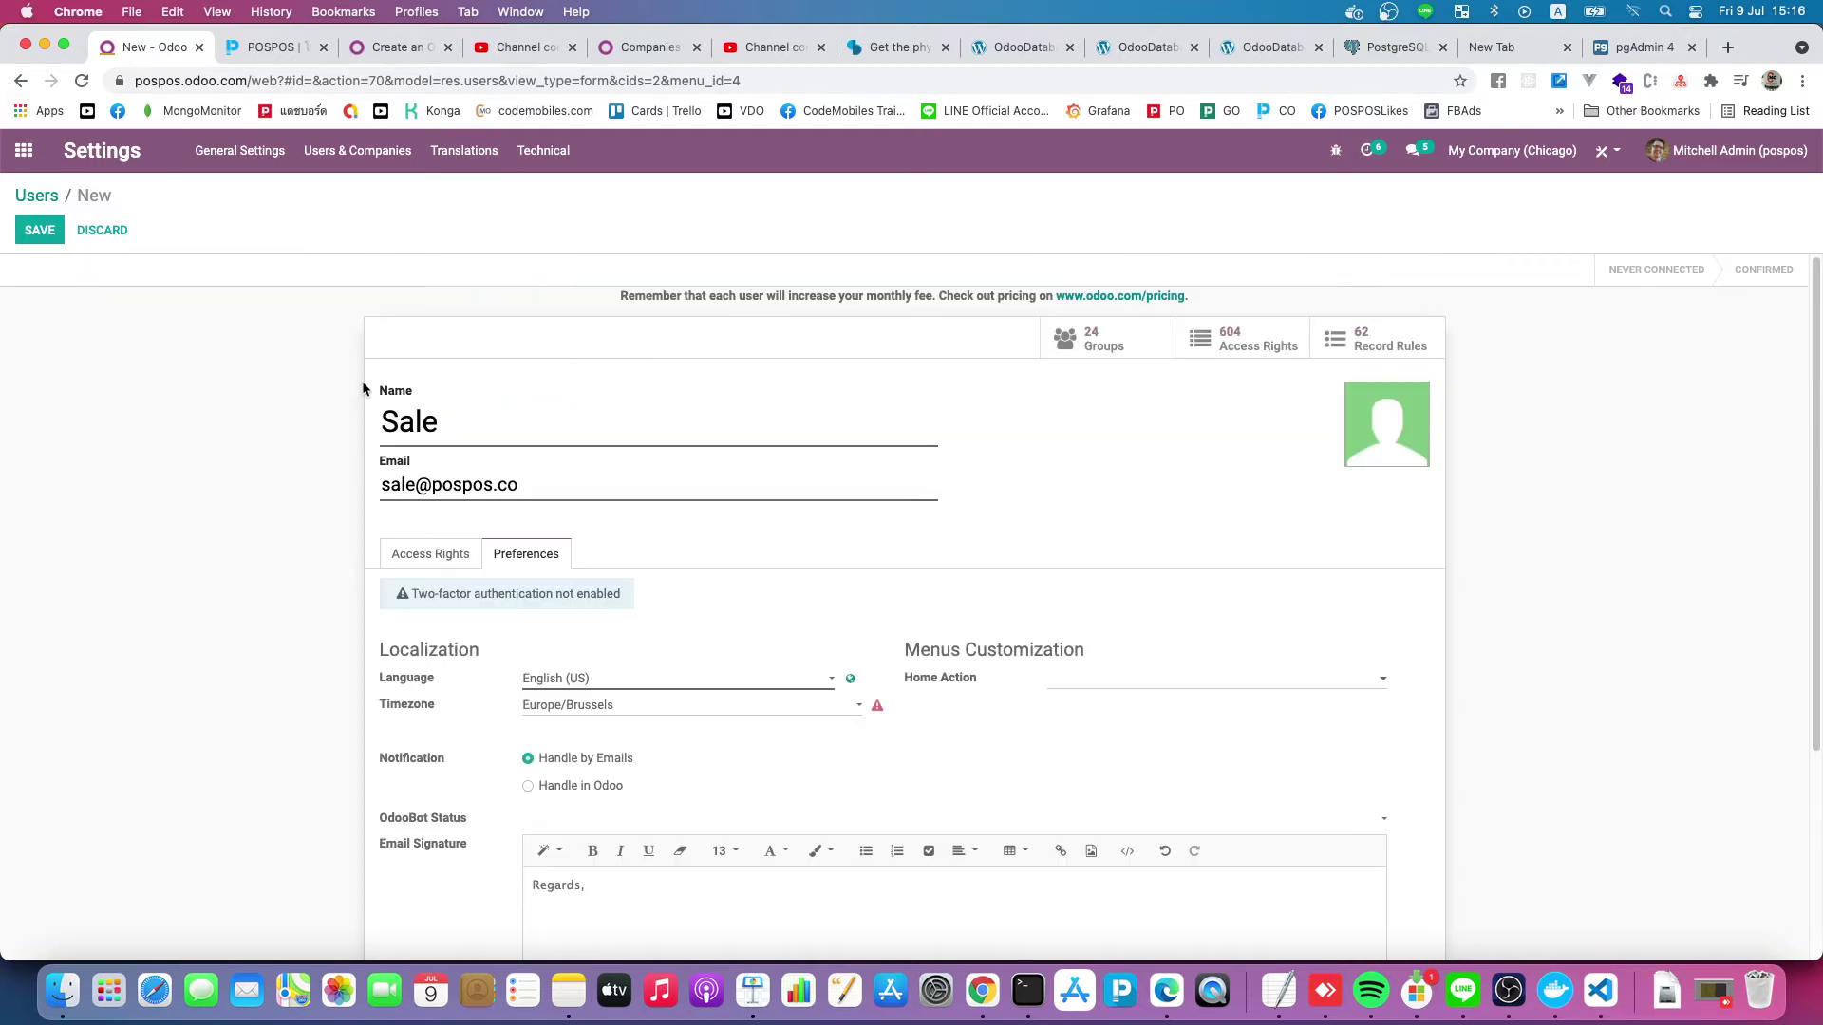
{"action": "left_click", "coordinate": [462, 555]}
{"action": "scroll", "coordinate": [334, 628], "scroll_direction": "down", "scroll_amount": 5}
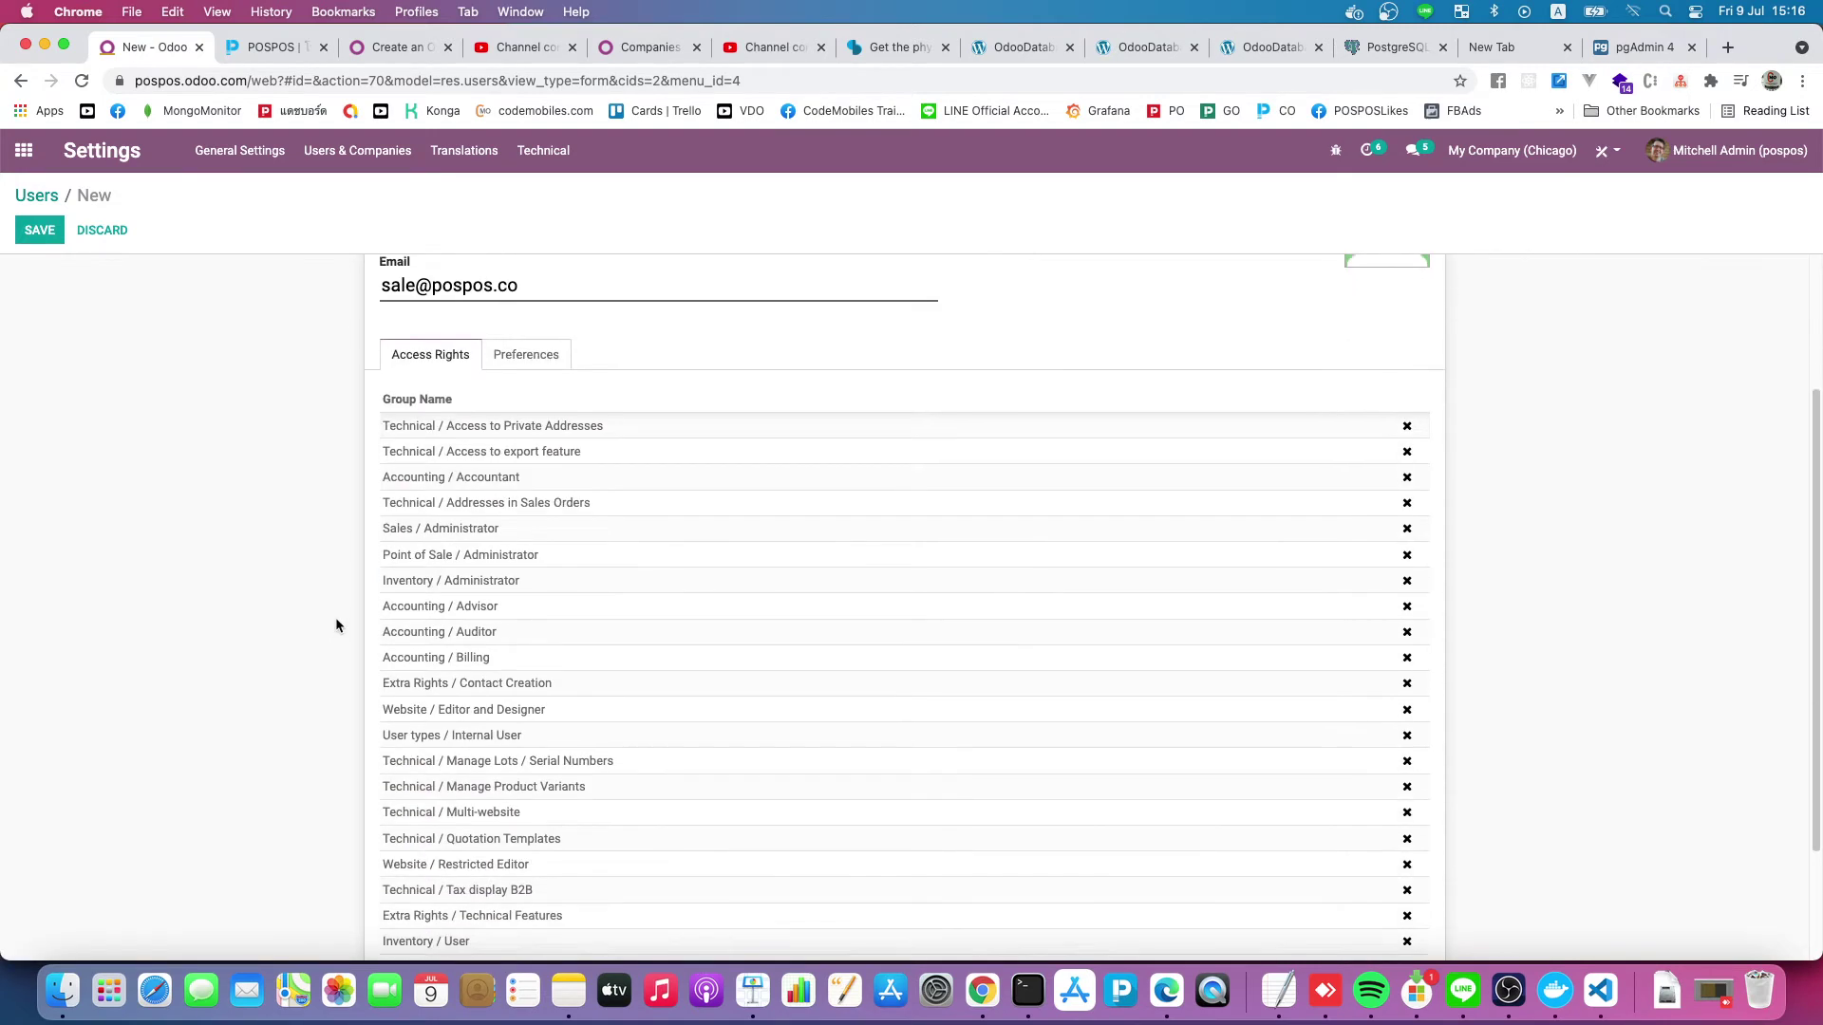
{"action": "scroll", "coordinate": [336, 625], "scroll_direction": "up", "scroll_amount": 1}
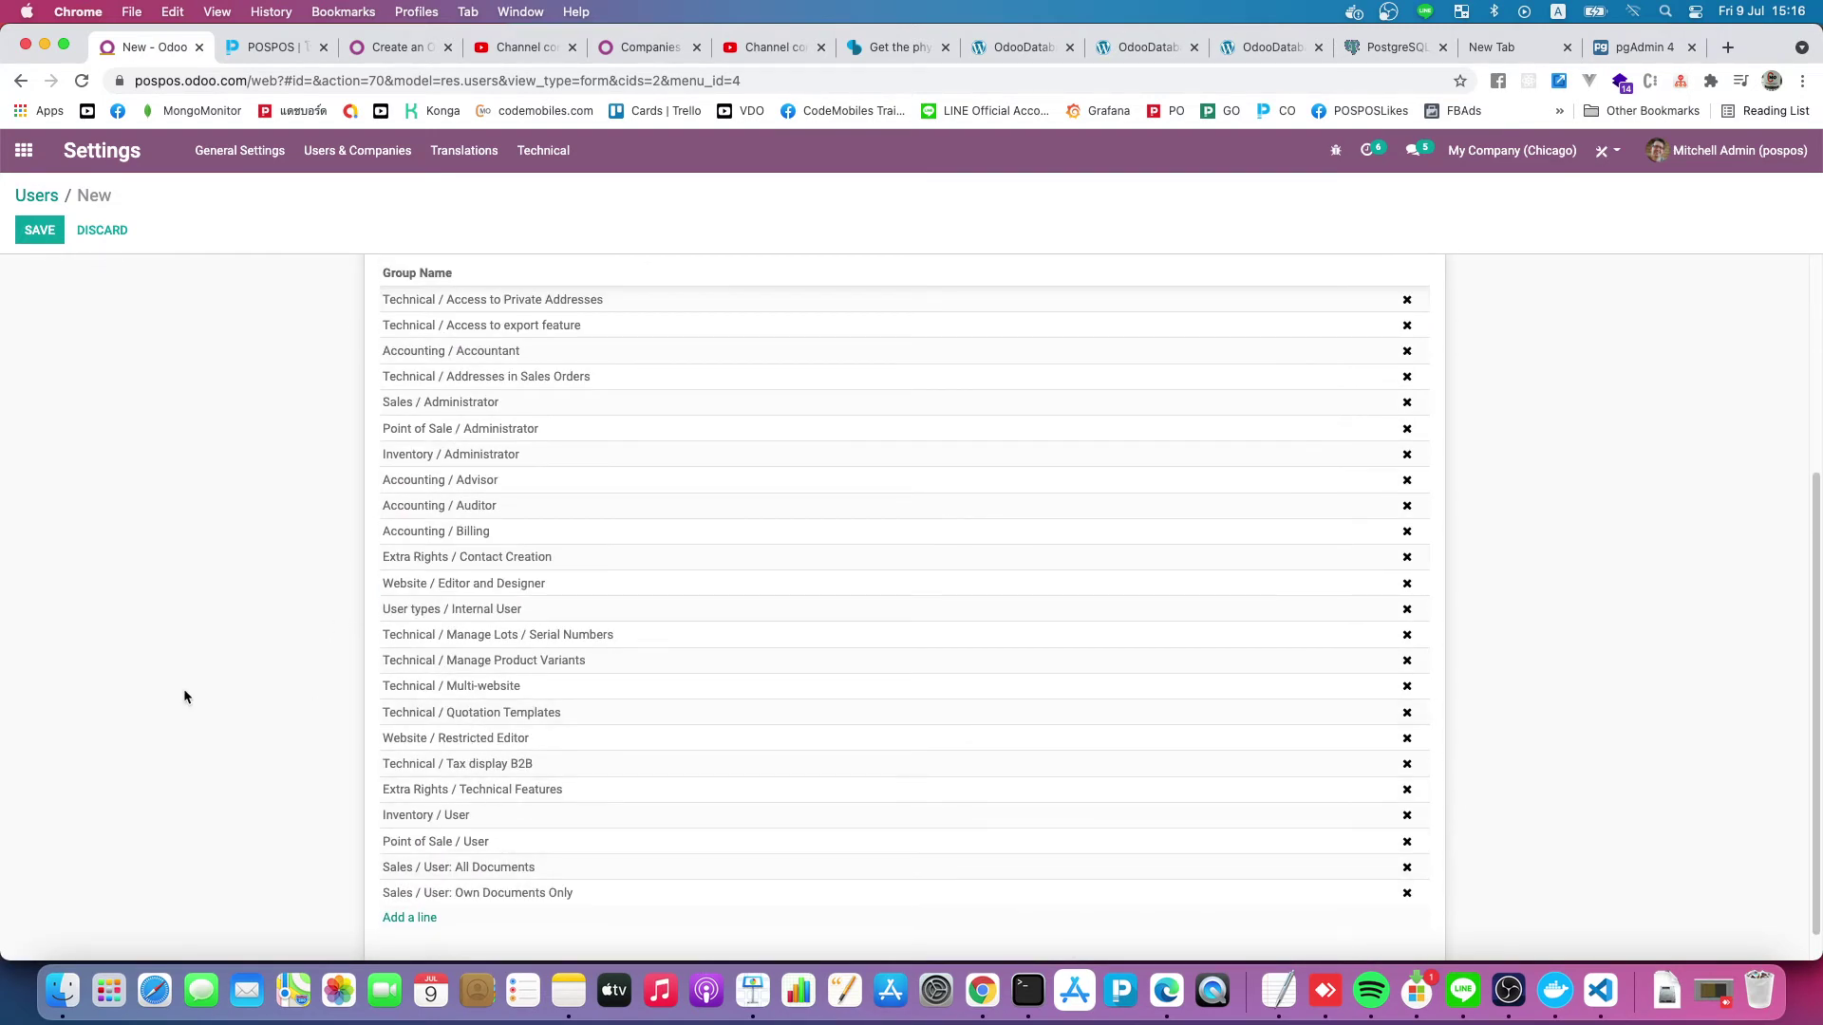
{"action": "scroll", "coordinate": [183, 691], "scroll_direction": "down", "scroll_amount": 1}
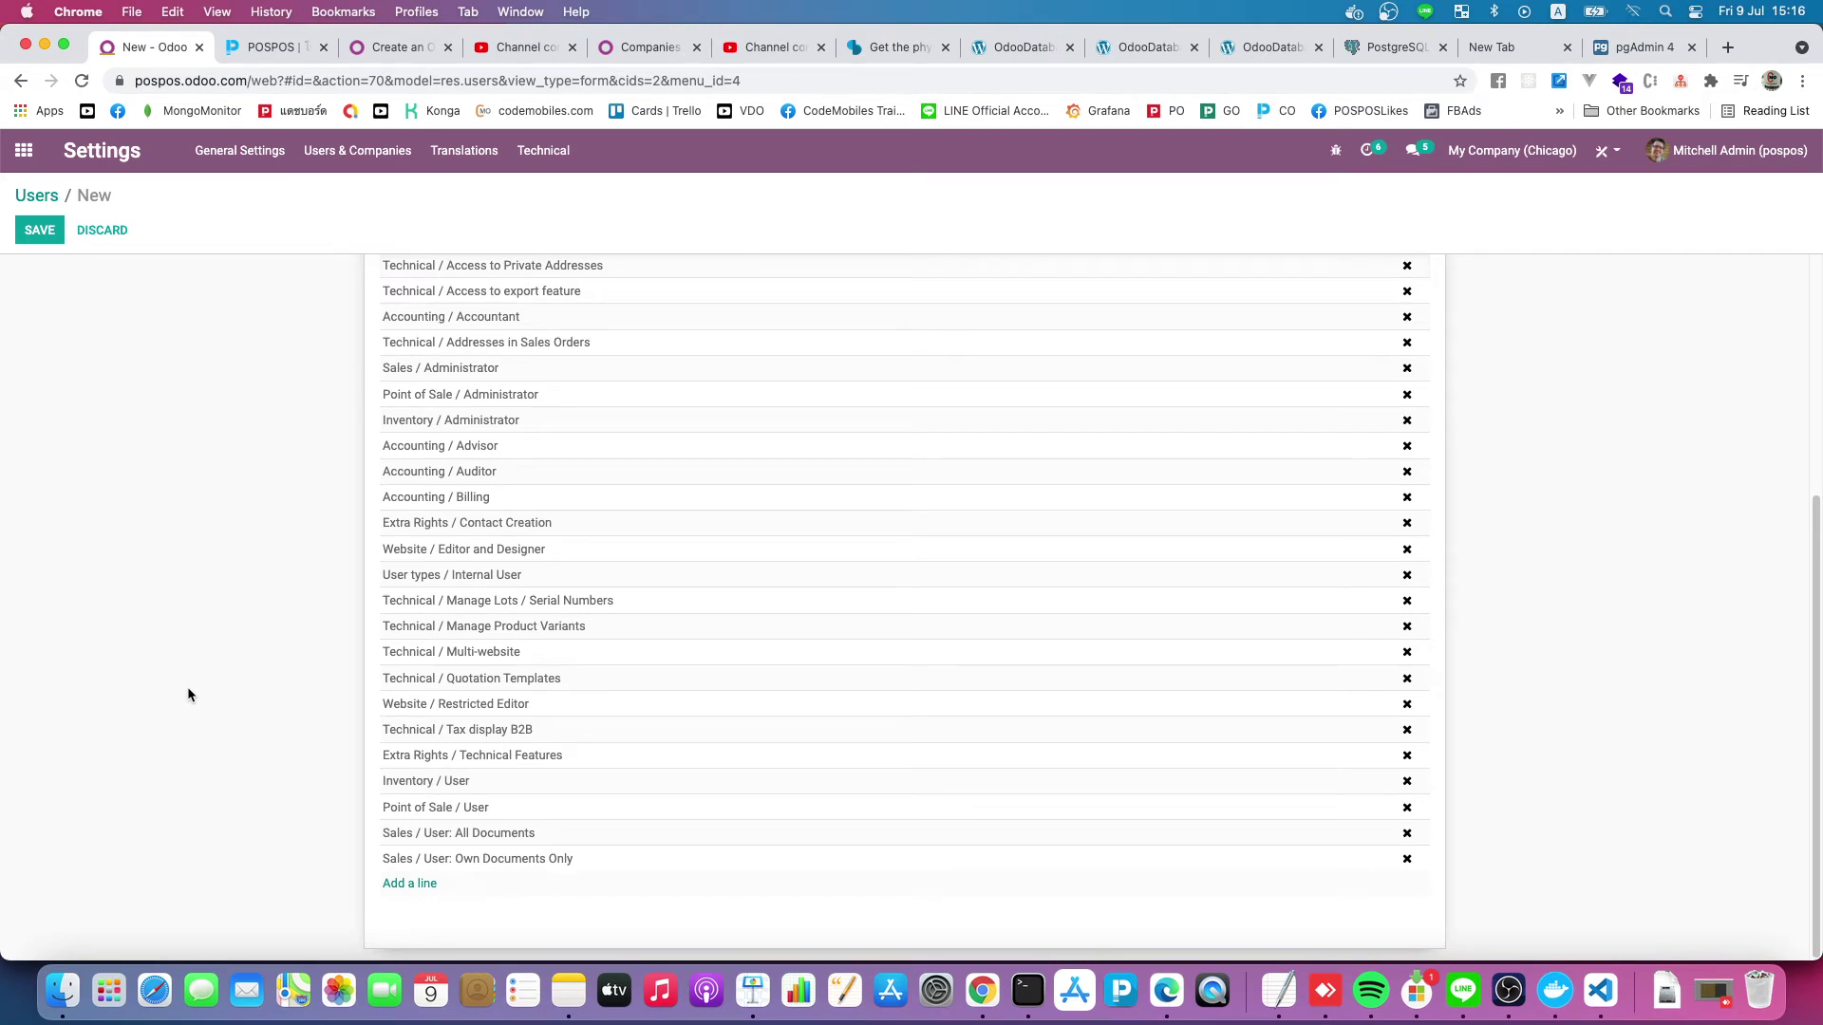
{"action": "left_click", "coordinate": [1529, 150]}
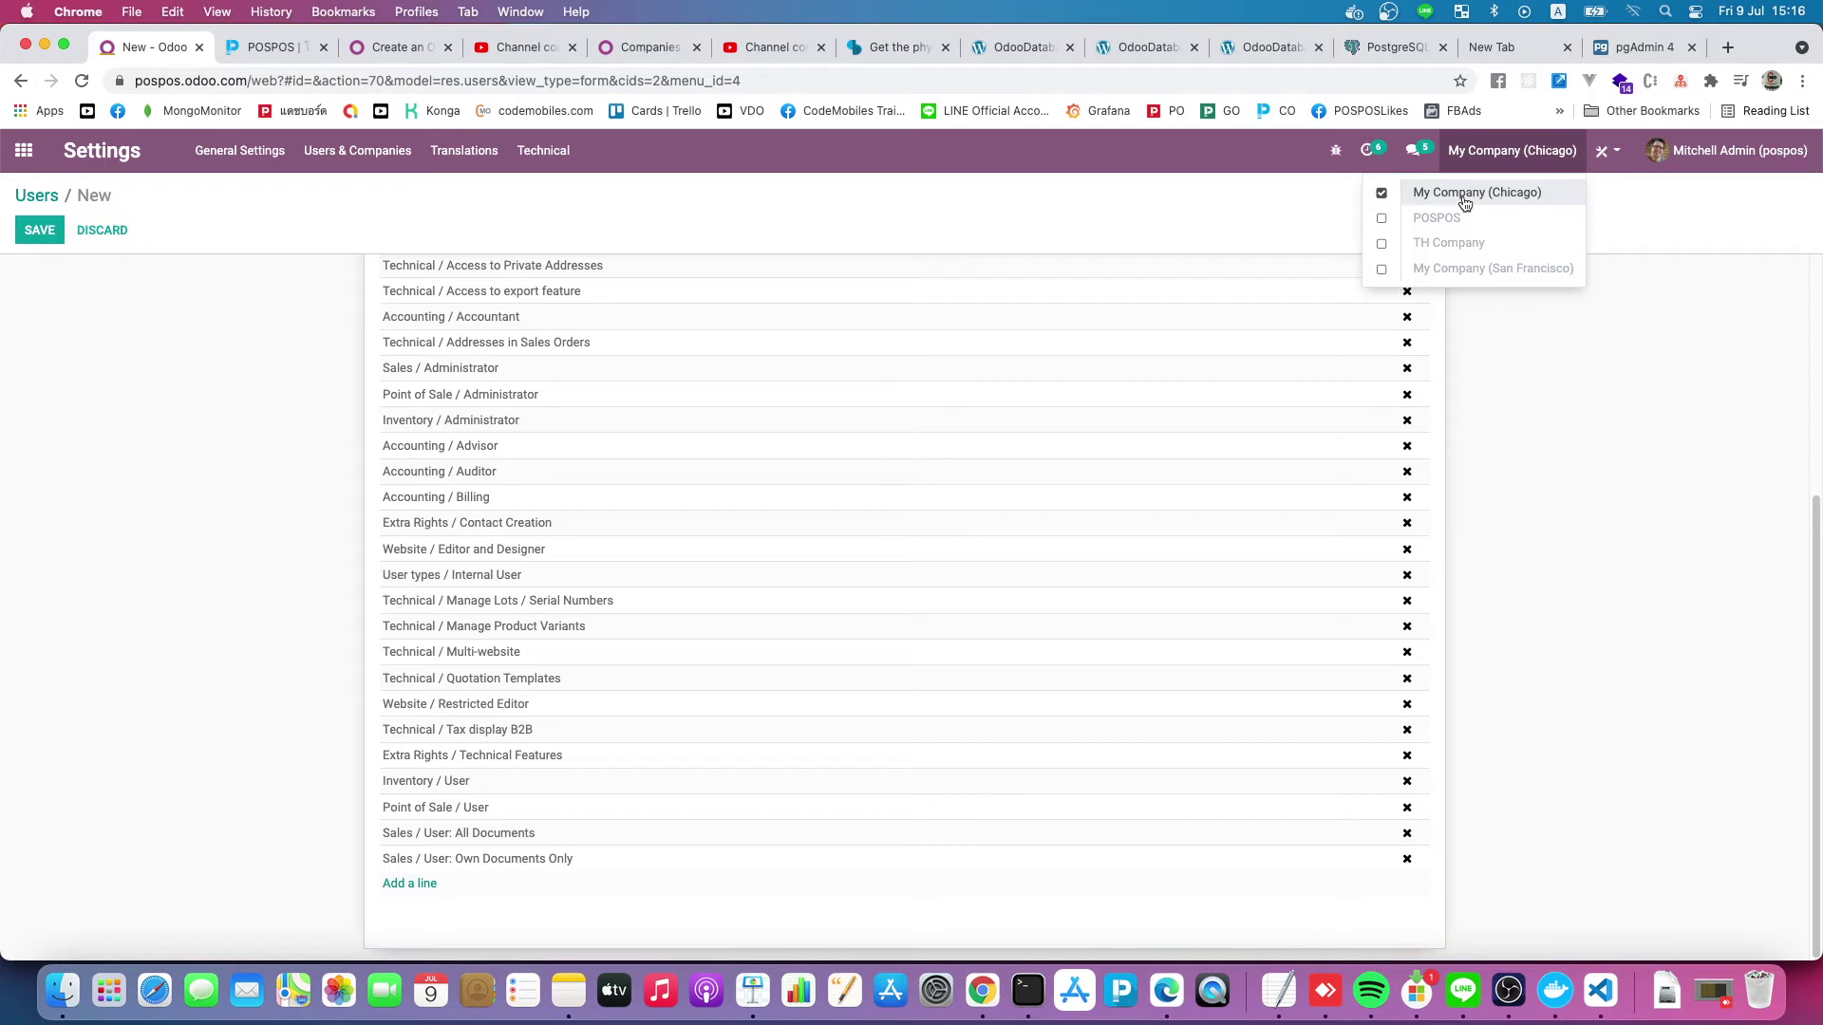
{"action": "left_click", "coordinate": [1462, 198]}
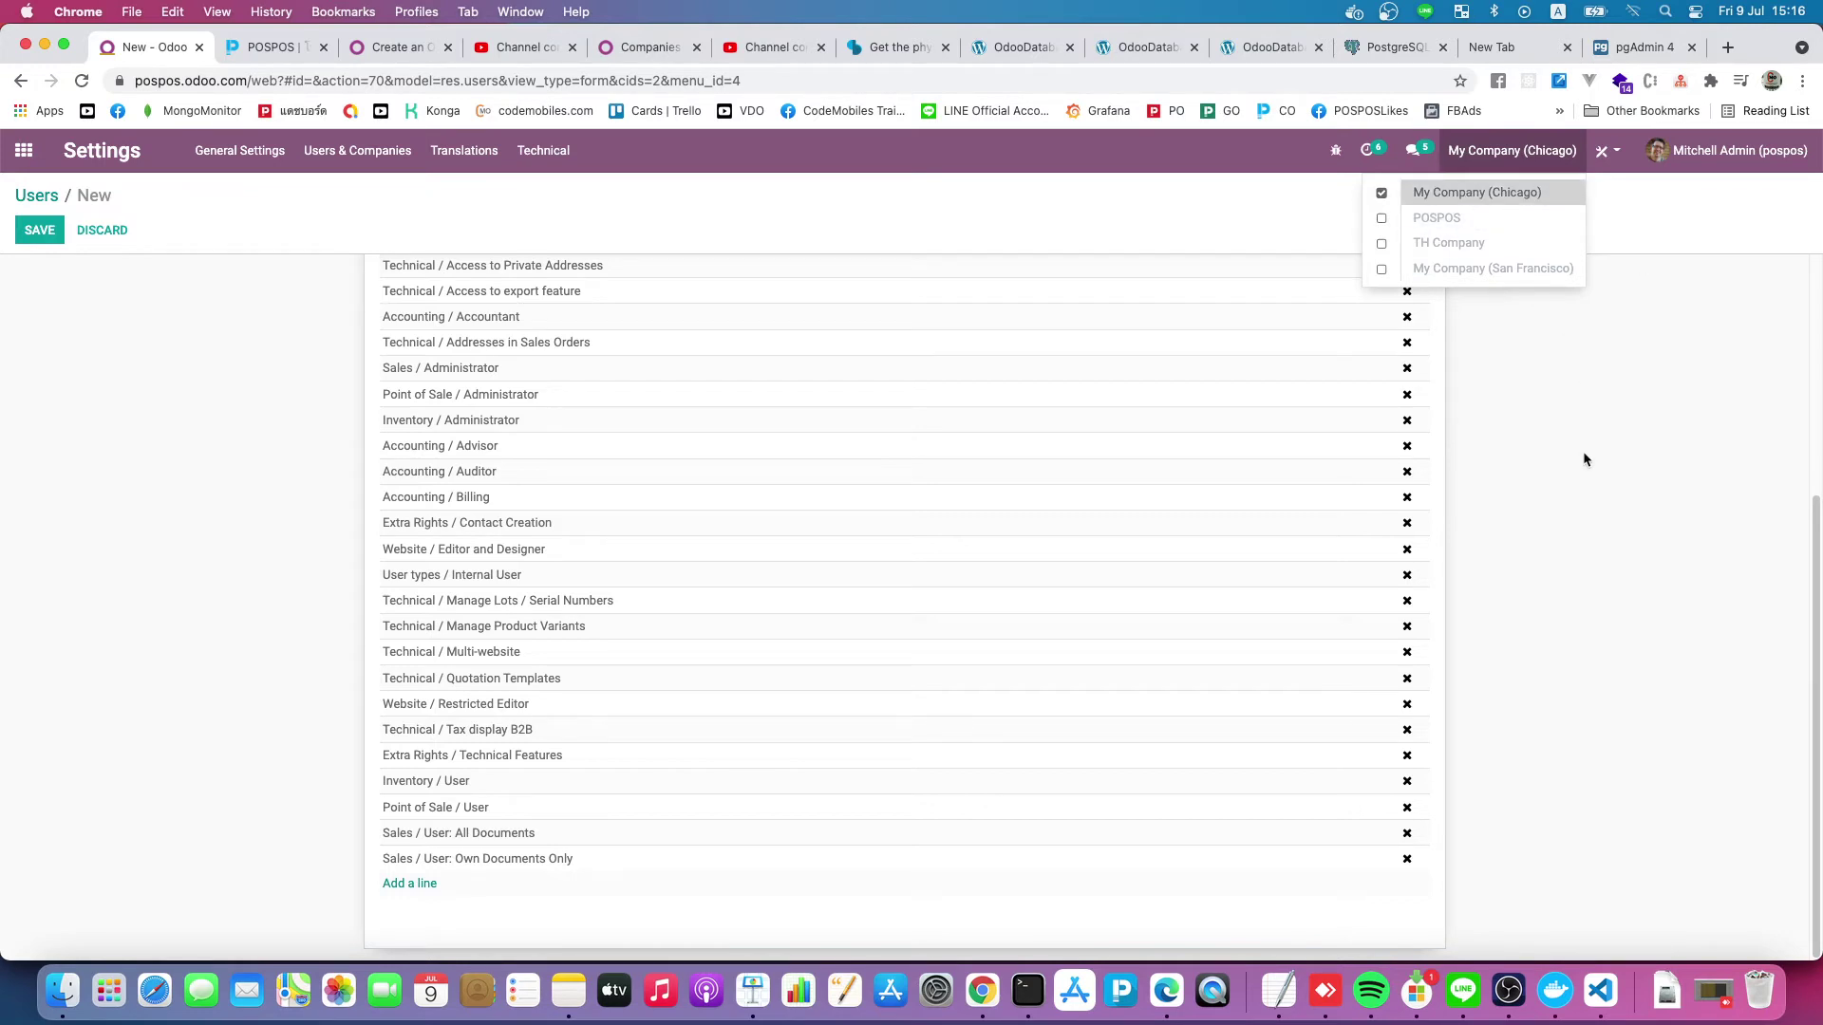
{"action": "left_click", "coordinate": [1581, 452]}
{"action": "left_click", "coordinate": [37, 230]}
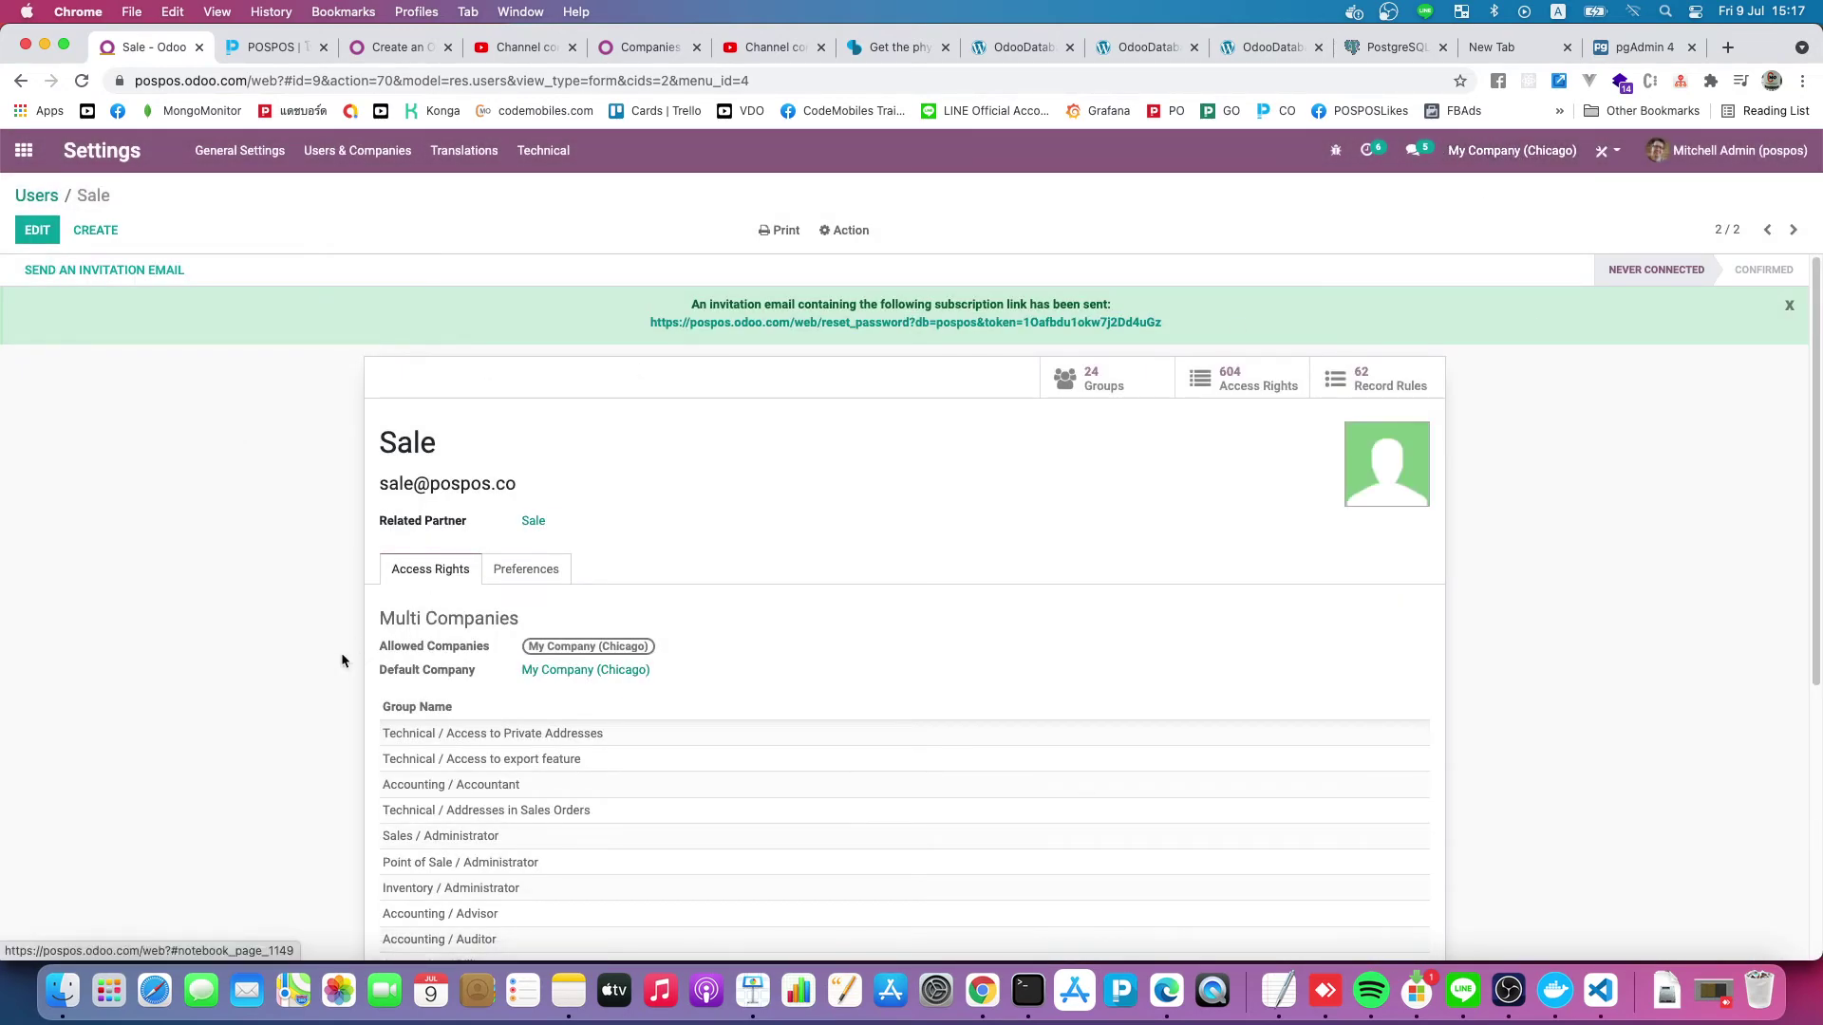
{"action": "scroll", "coordinate": [373, 678], "scroll_direction": "down", "scroll_amount": 3}
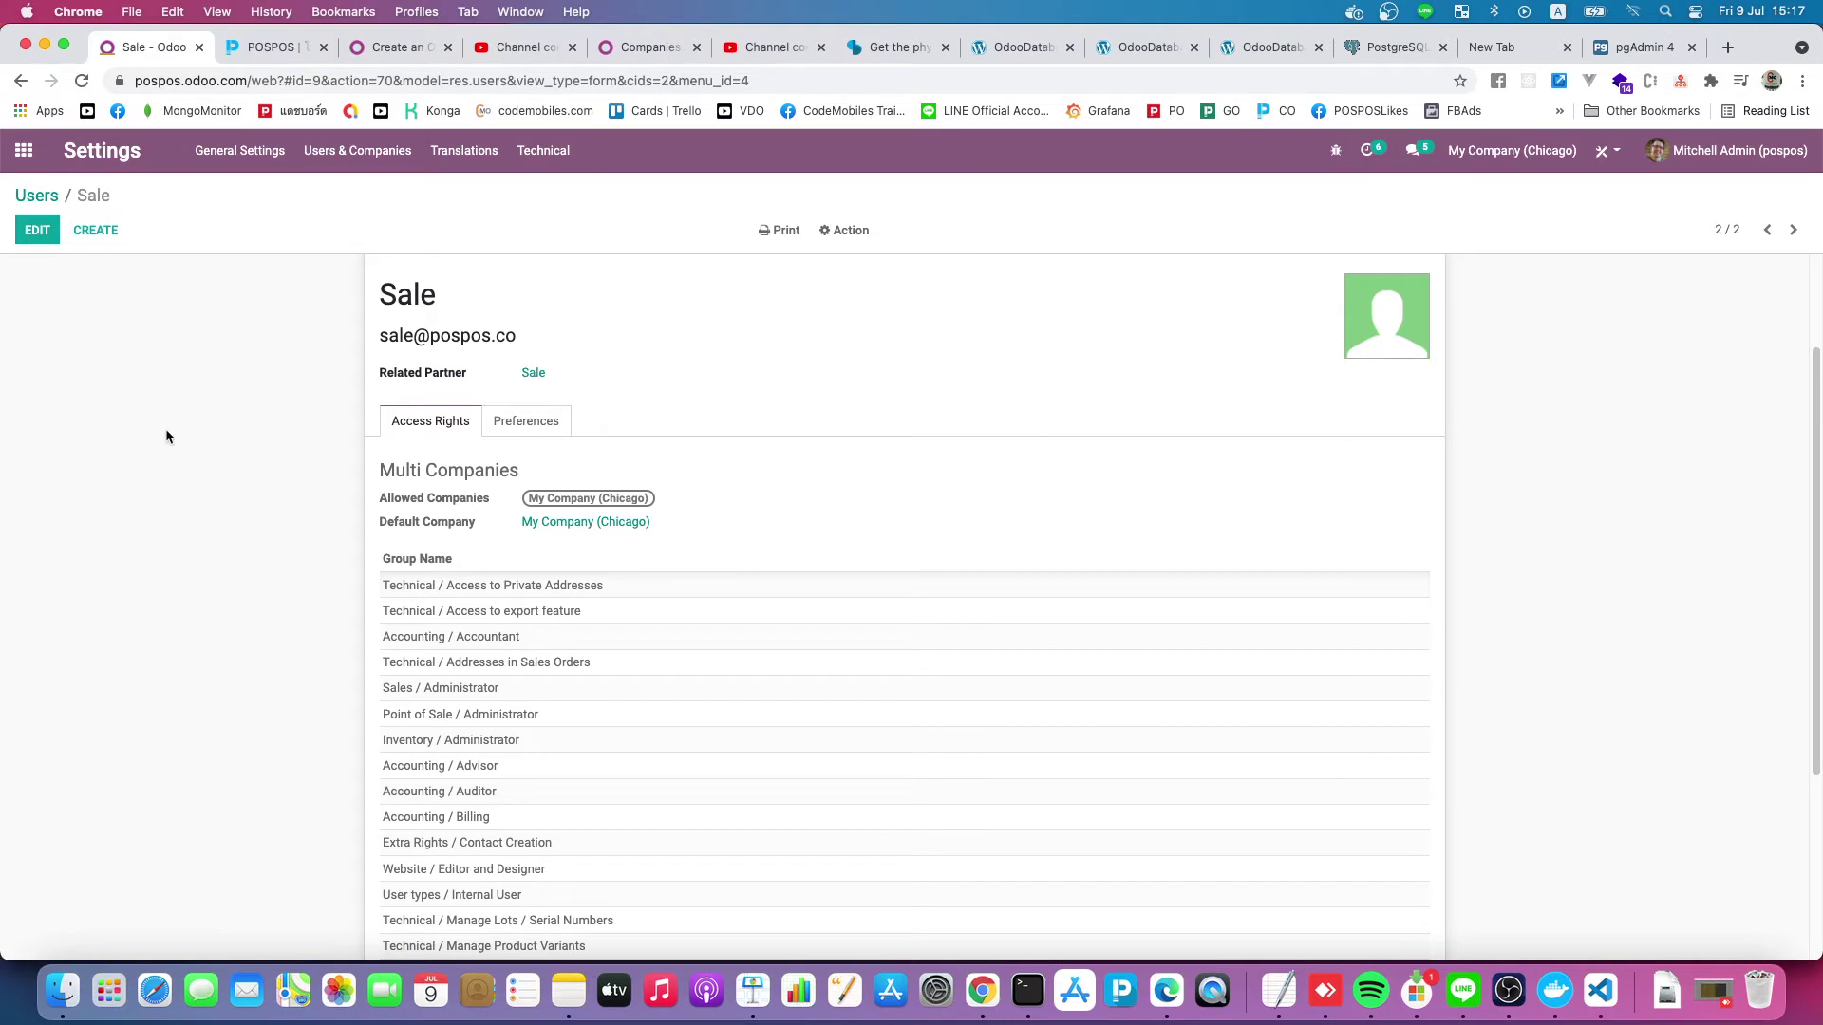
{"action": "left_click", "coordinate": [55, 203]}
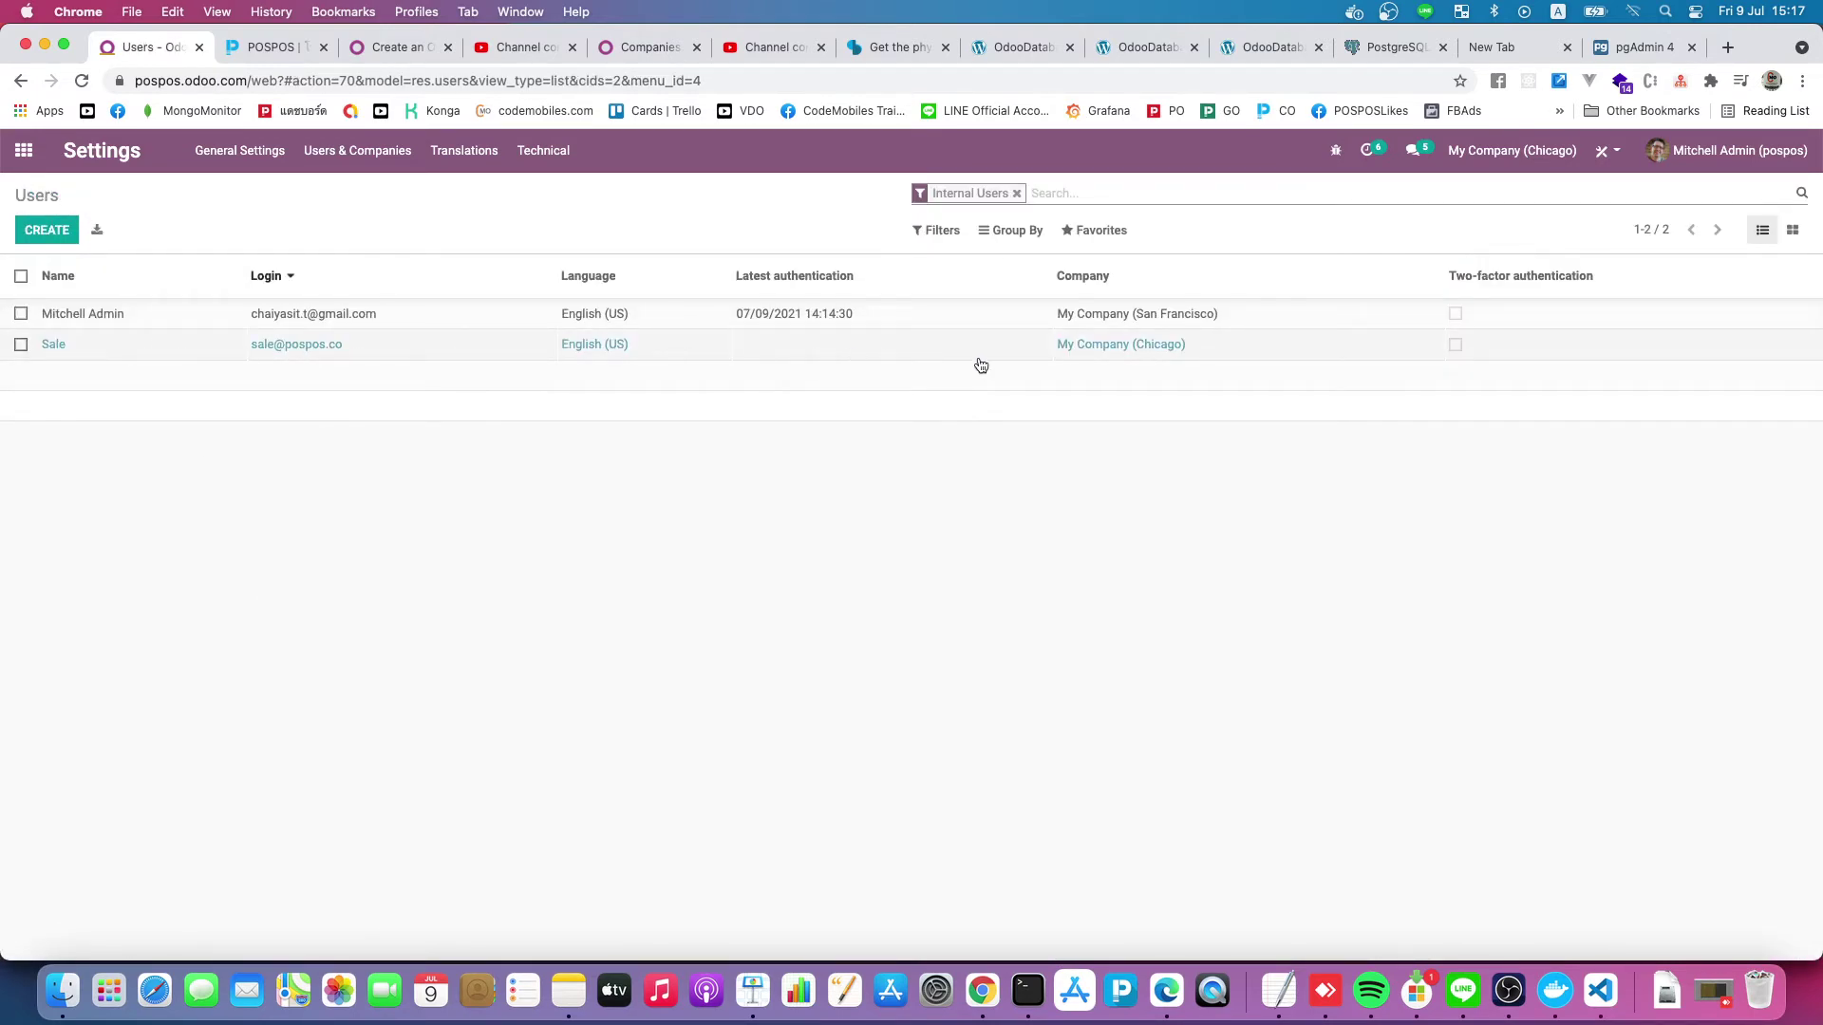
{"action": "left_click", "coordinate": [65, 349]}
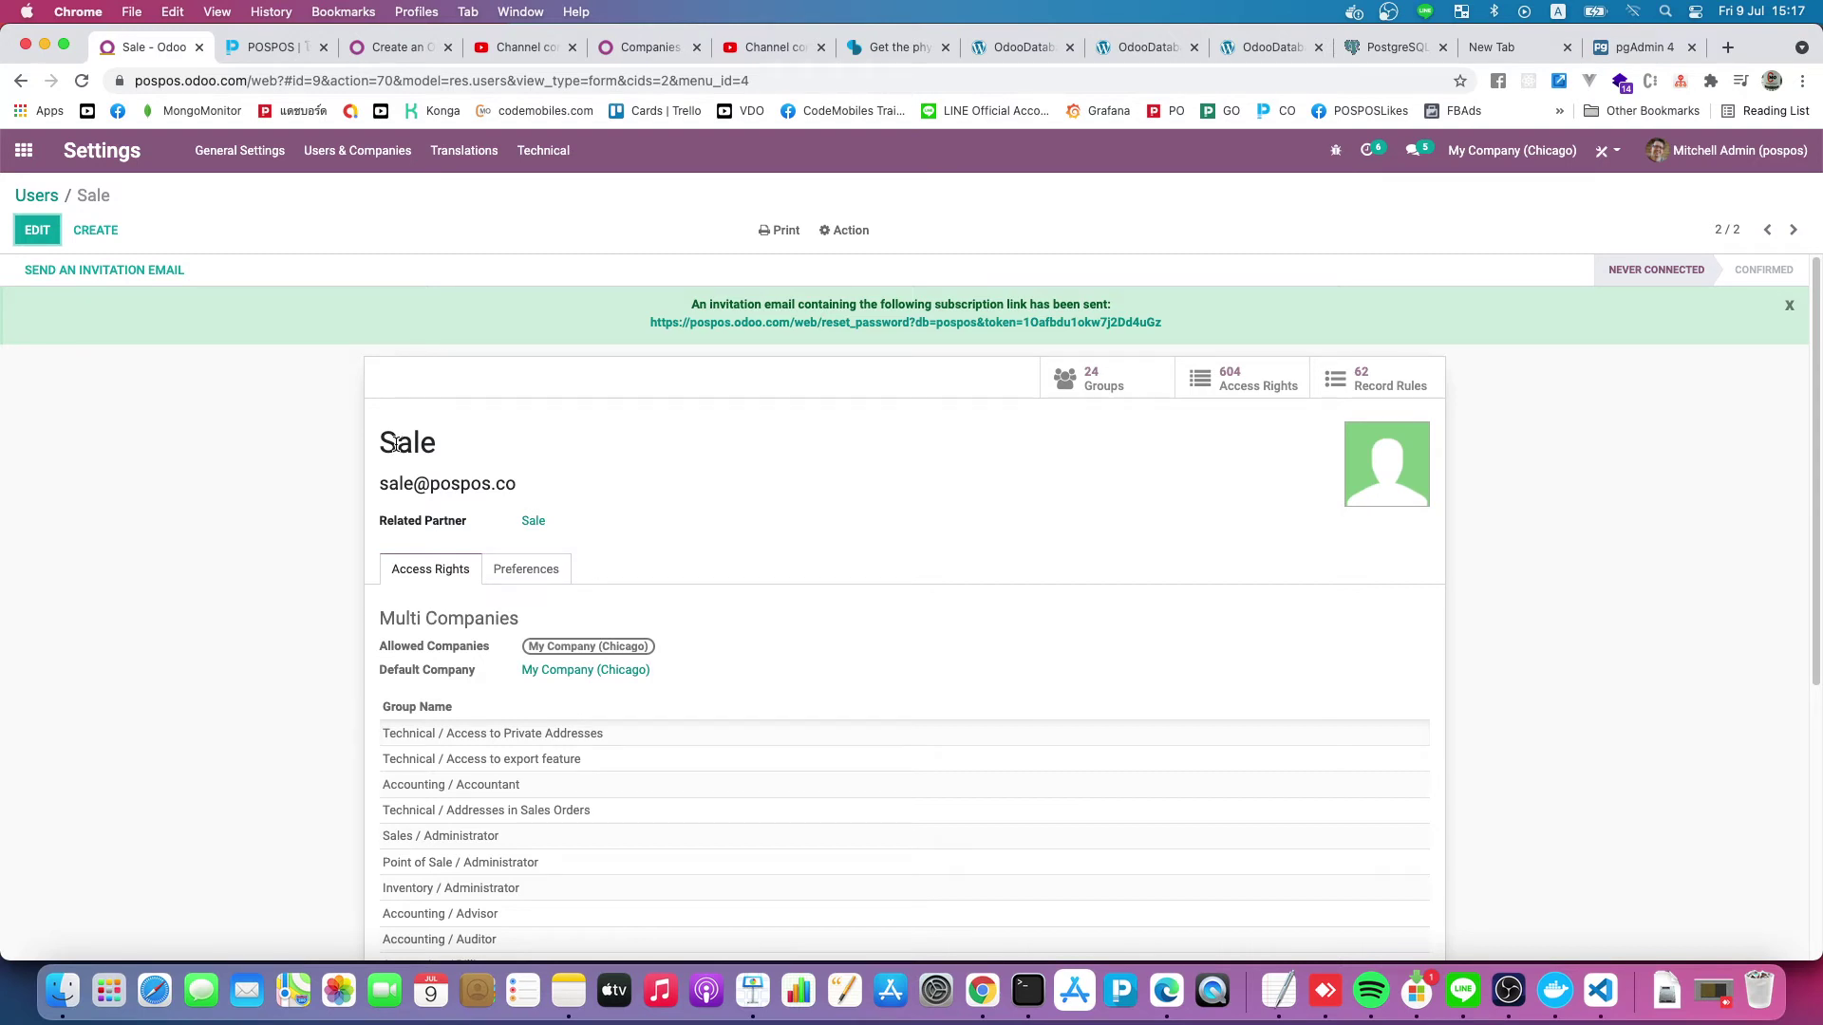
Edit the Sale user and add POSPOS to its Allowed Companies
{"action": "left_click", "coordinate": [37, 230]}
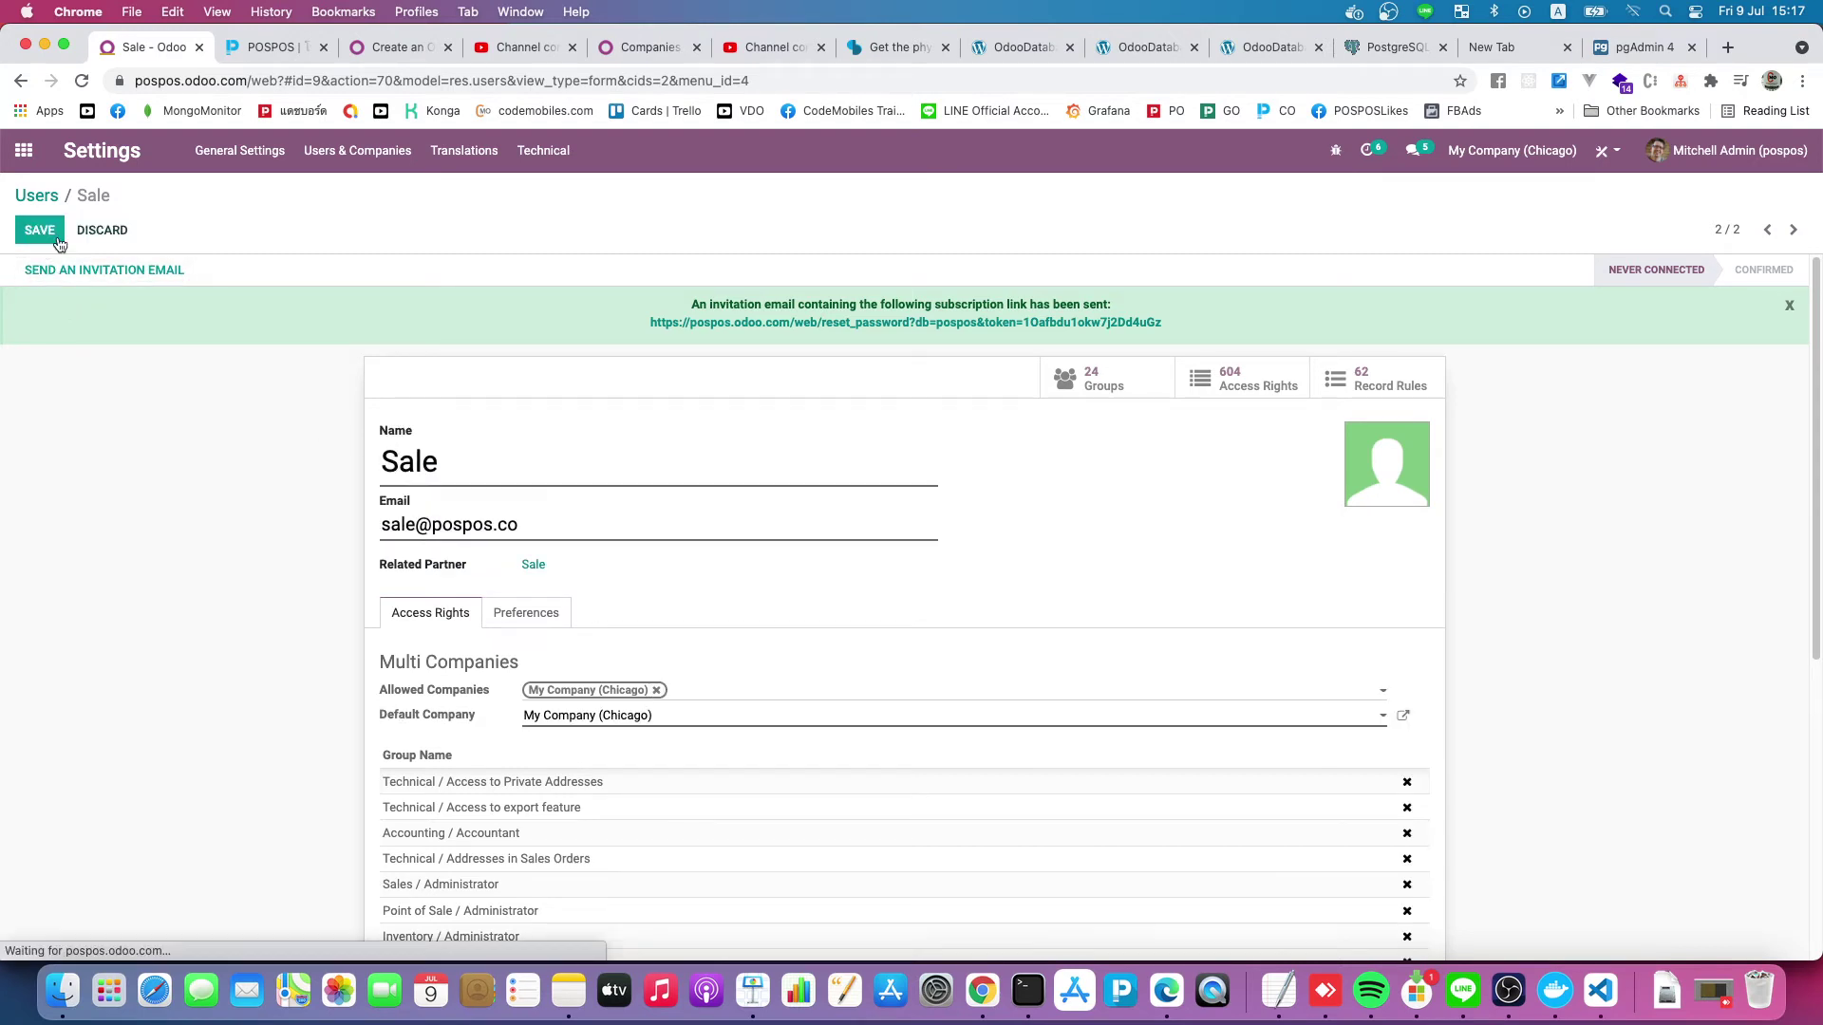
{"action": "scroll", "coordinate": [482, 487], "scroll_direction": "down", "scroll_amount": 2}
{"action": "left_click", "coordinate": [736, 501]}
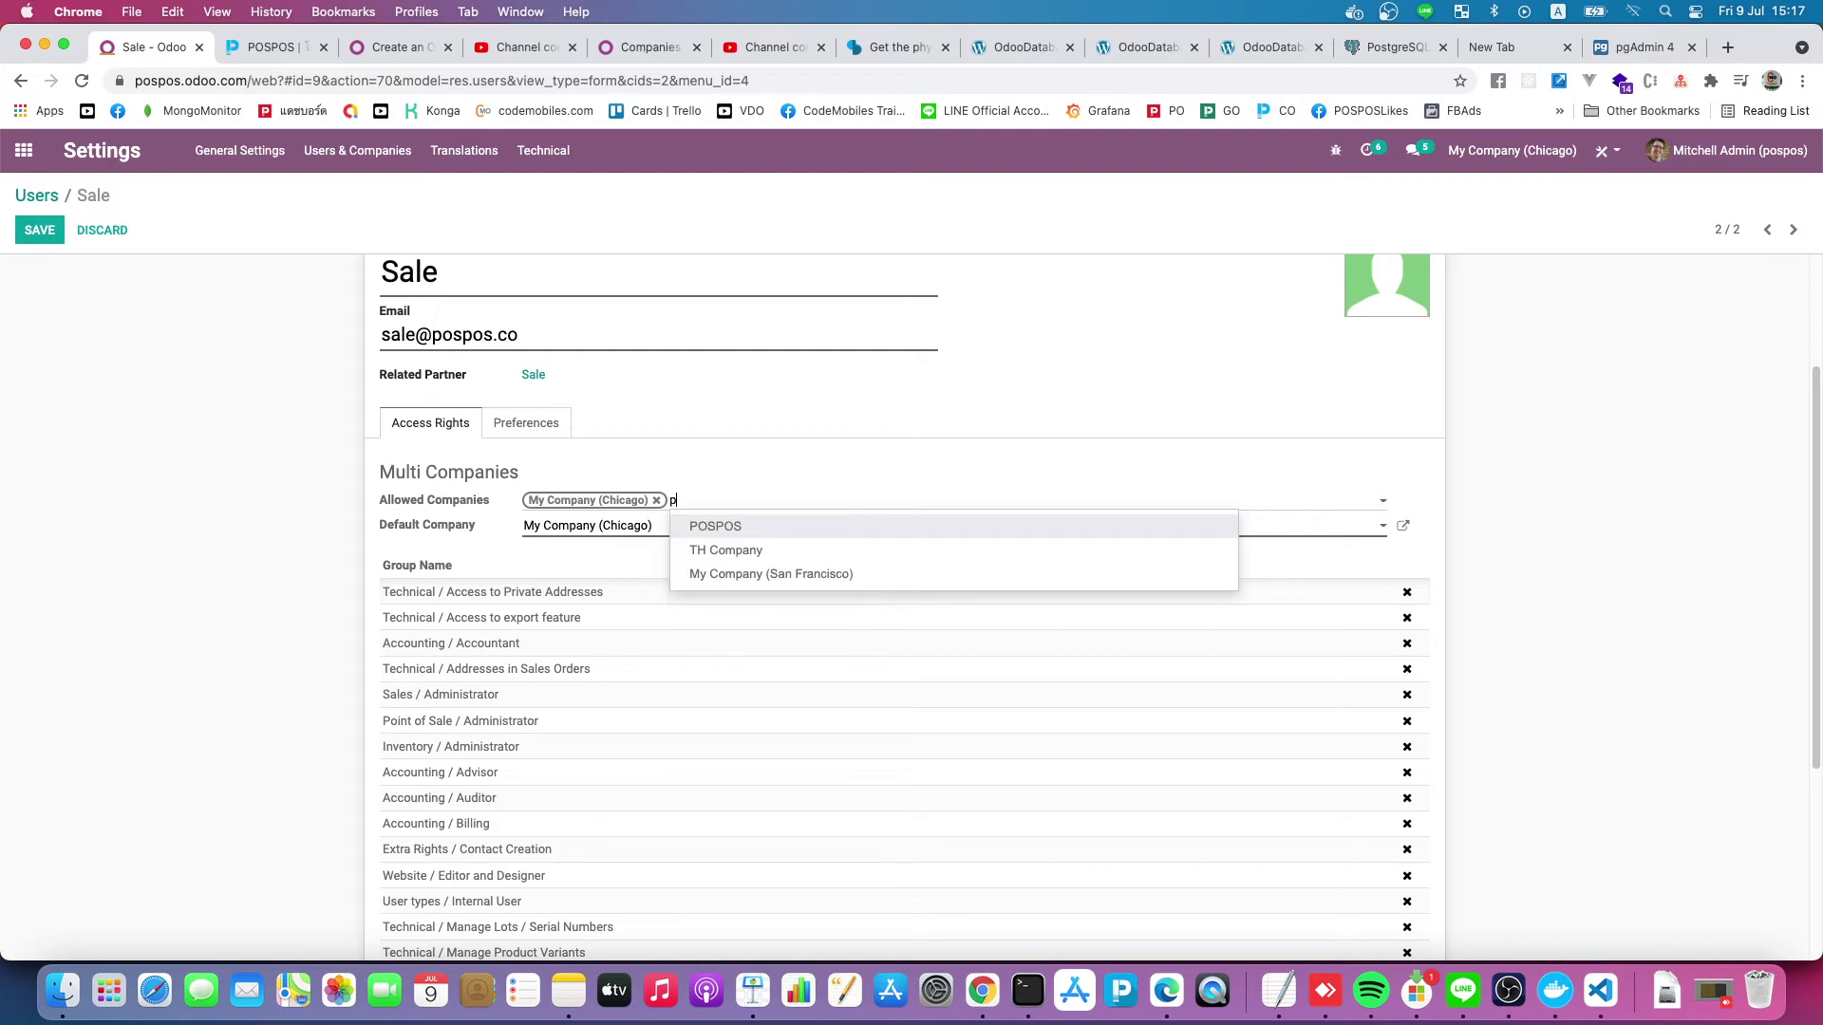
{"action": "type", "text": "pos"}
{"action": "key", "text": "Return"}
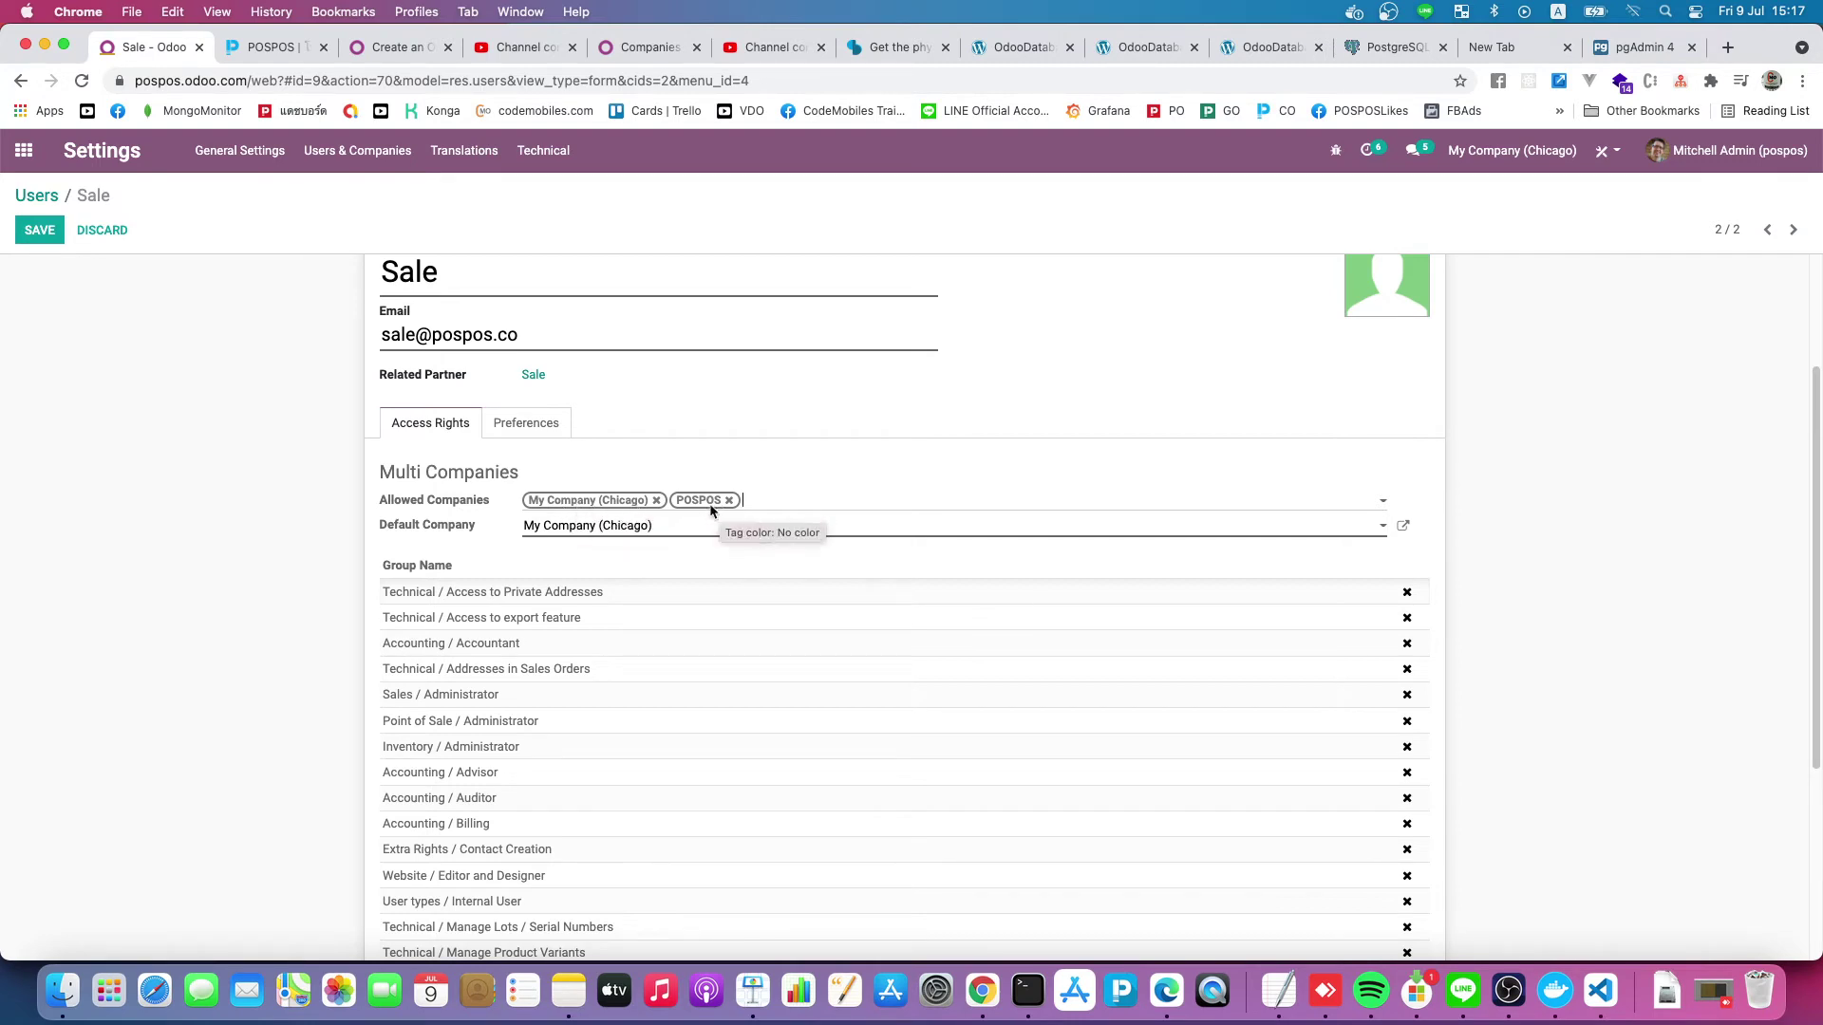
Keep the default company unchanged and save the user with both allowed companies
{"action": "scroll", "coordinate": [313, 479], "scroll_direction": "down", "scroll_amount": 1}
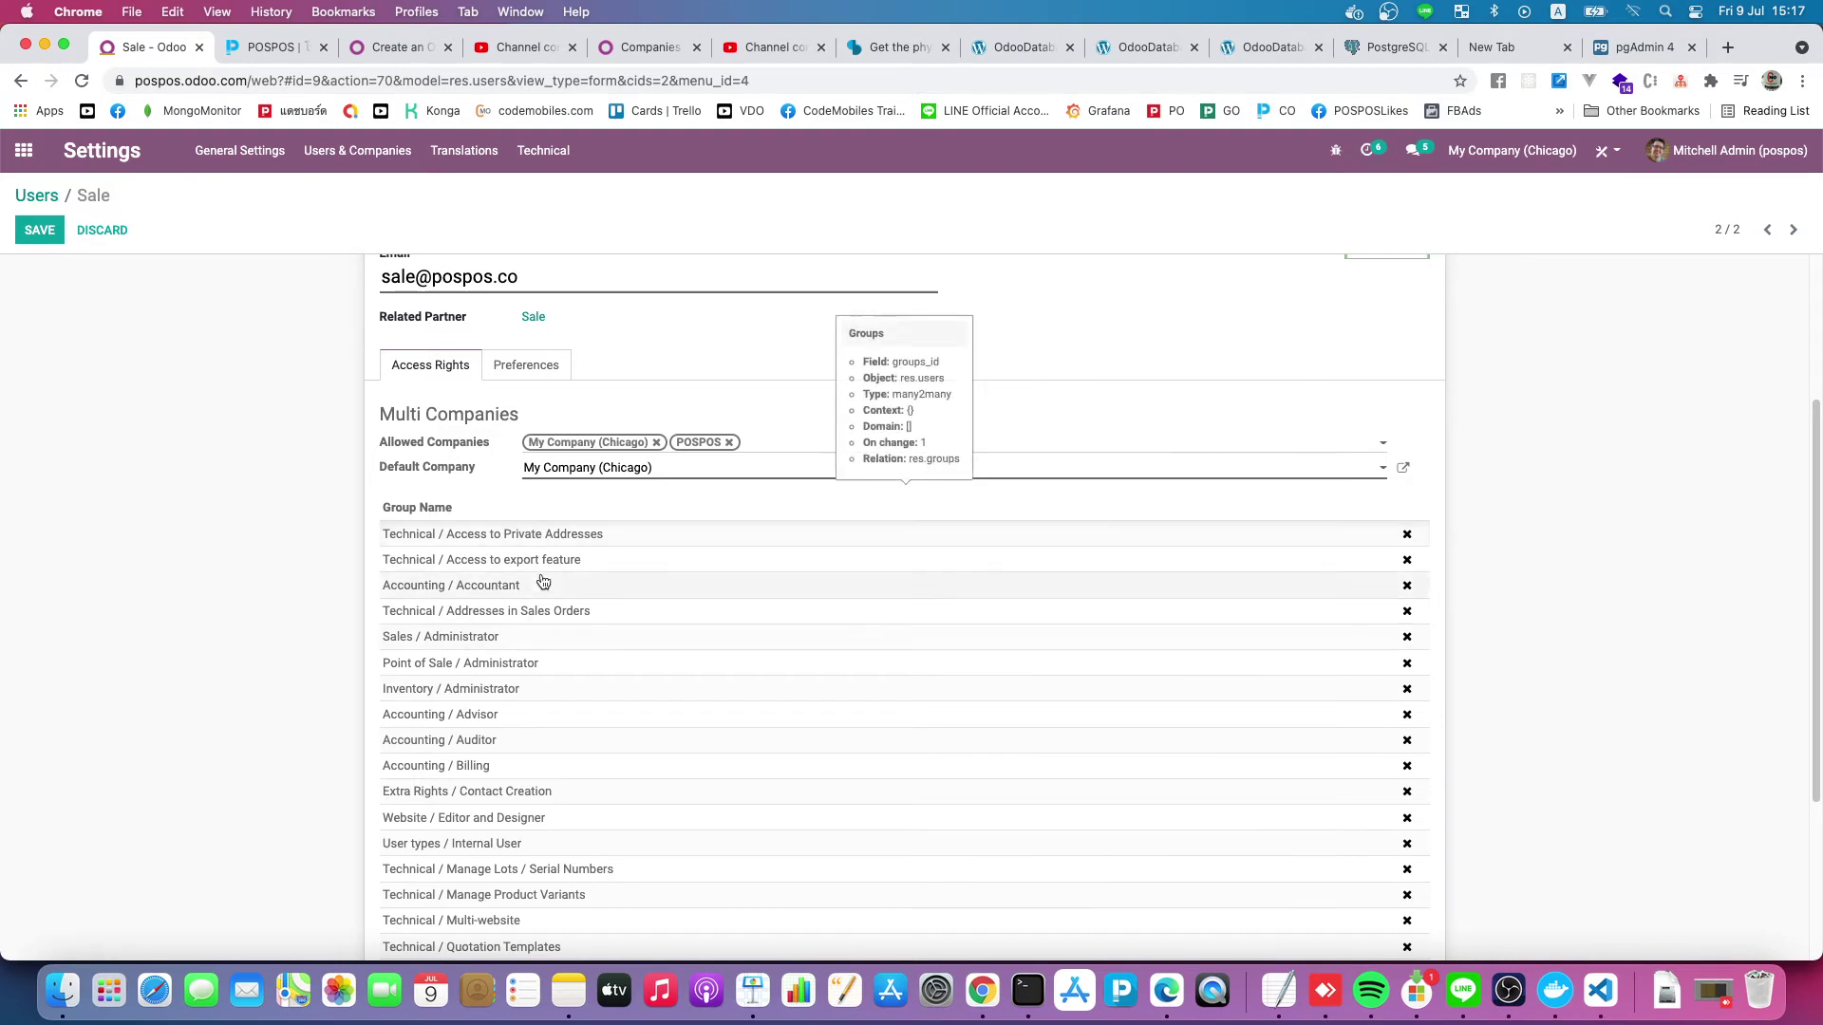
{"action": "scroll", "coordinate": [537, 622], "scroll_direction": "down", "scroll_amount": 1}
{"action": "scroll", "coordinate": [537, 623], "scroll_direction": "up", "scroll_amount": 3}
{"action": "scroll", "coordinate": [541, 621], "scroll_direction": "up", "scroll_amount": 2}
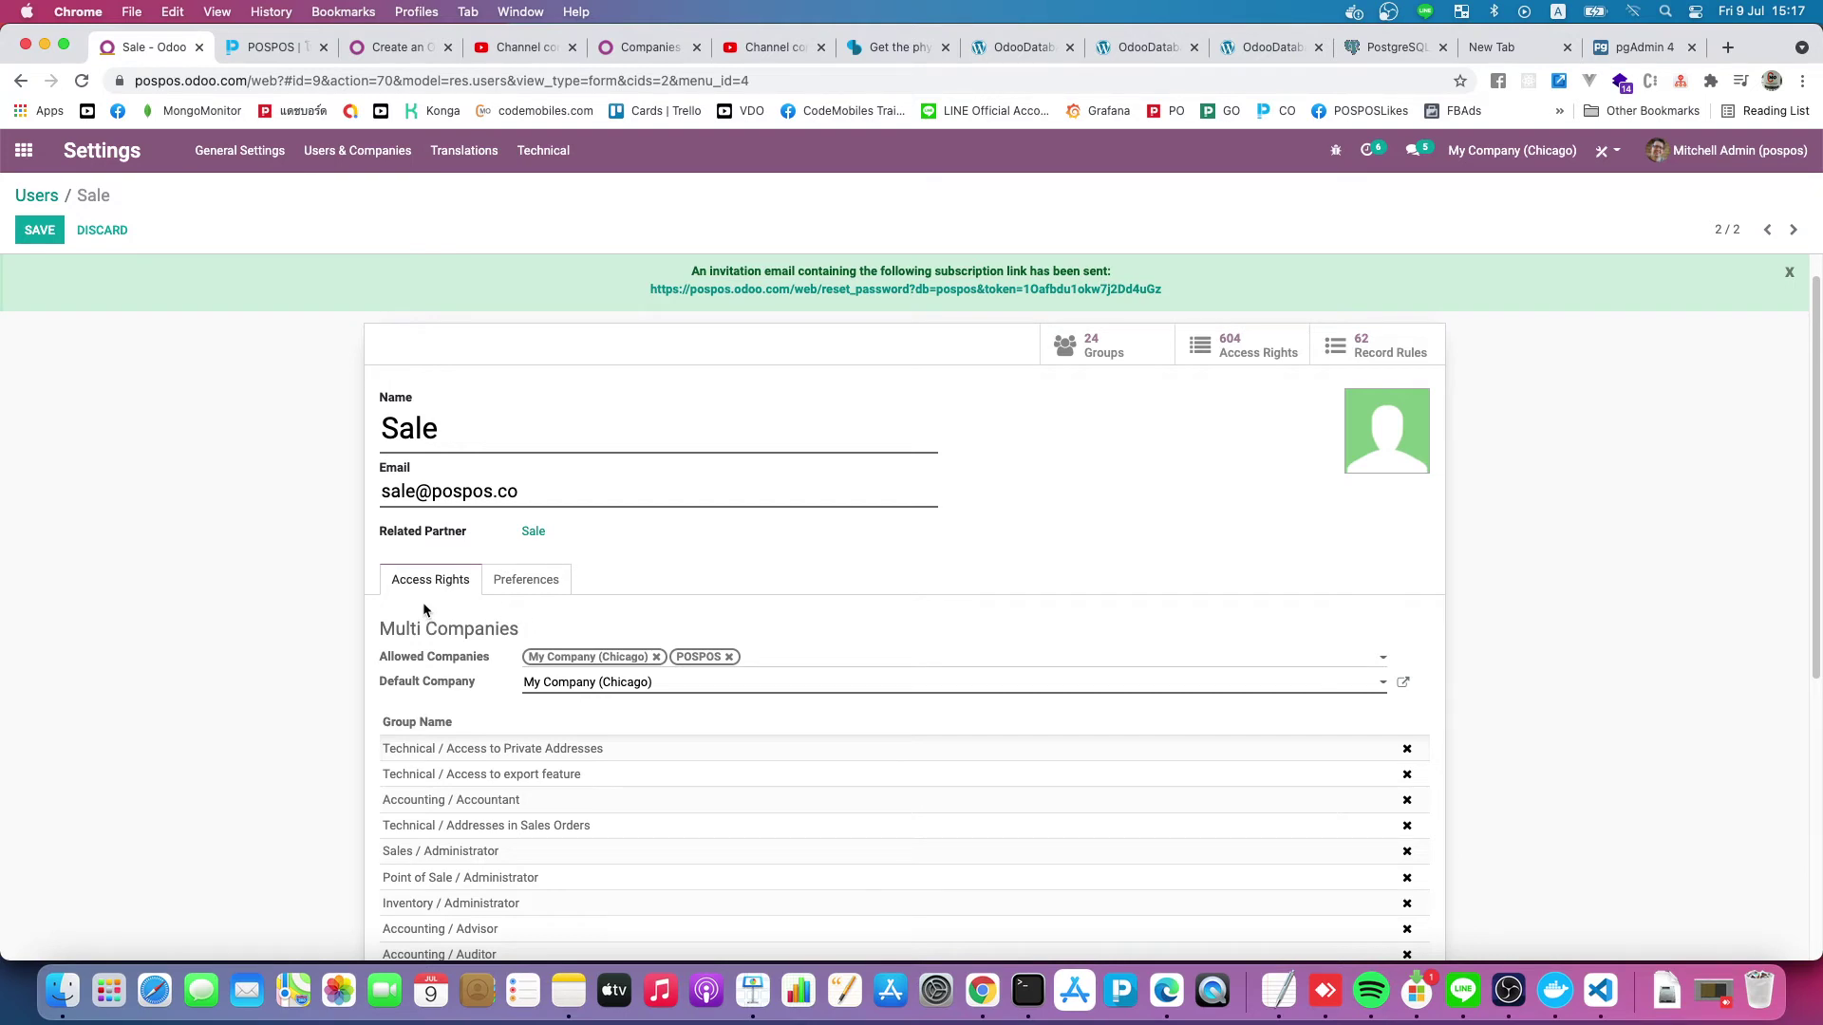
{"action": "scroll", "coordinate": [423, 605], "scroll_direction": "down", "scroll_amount": 5}
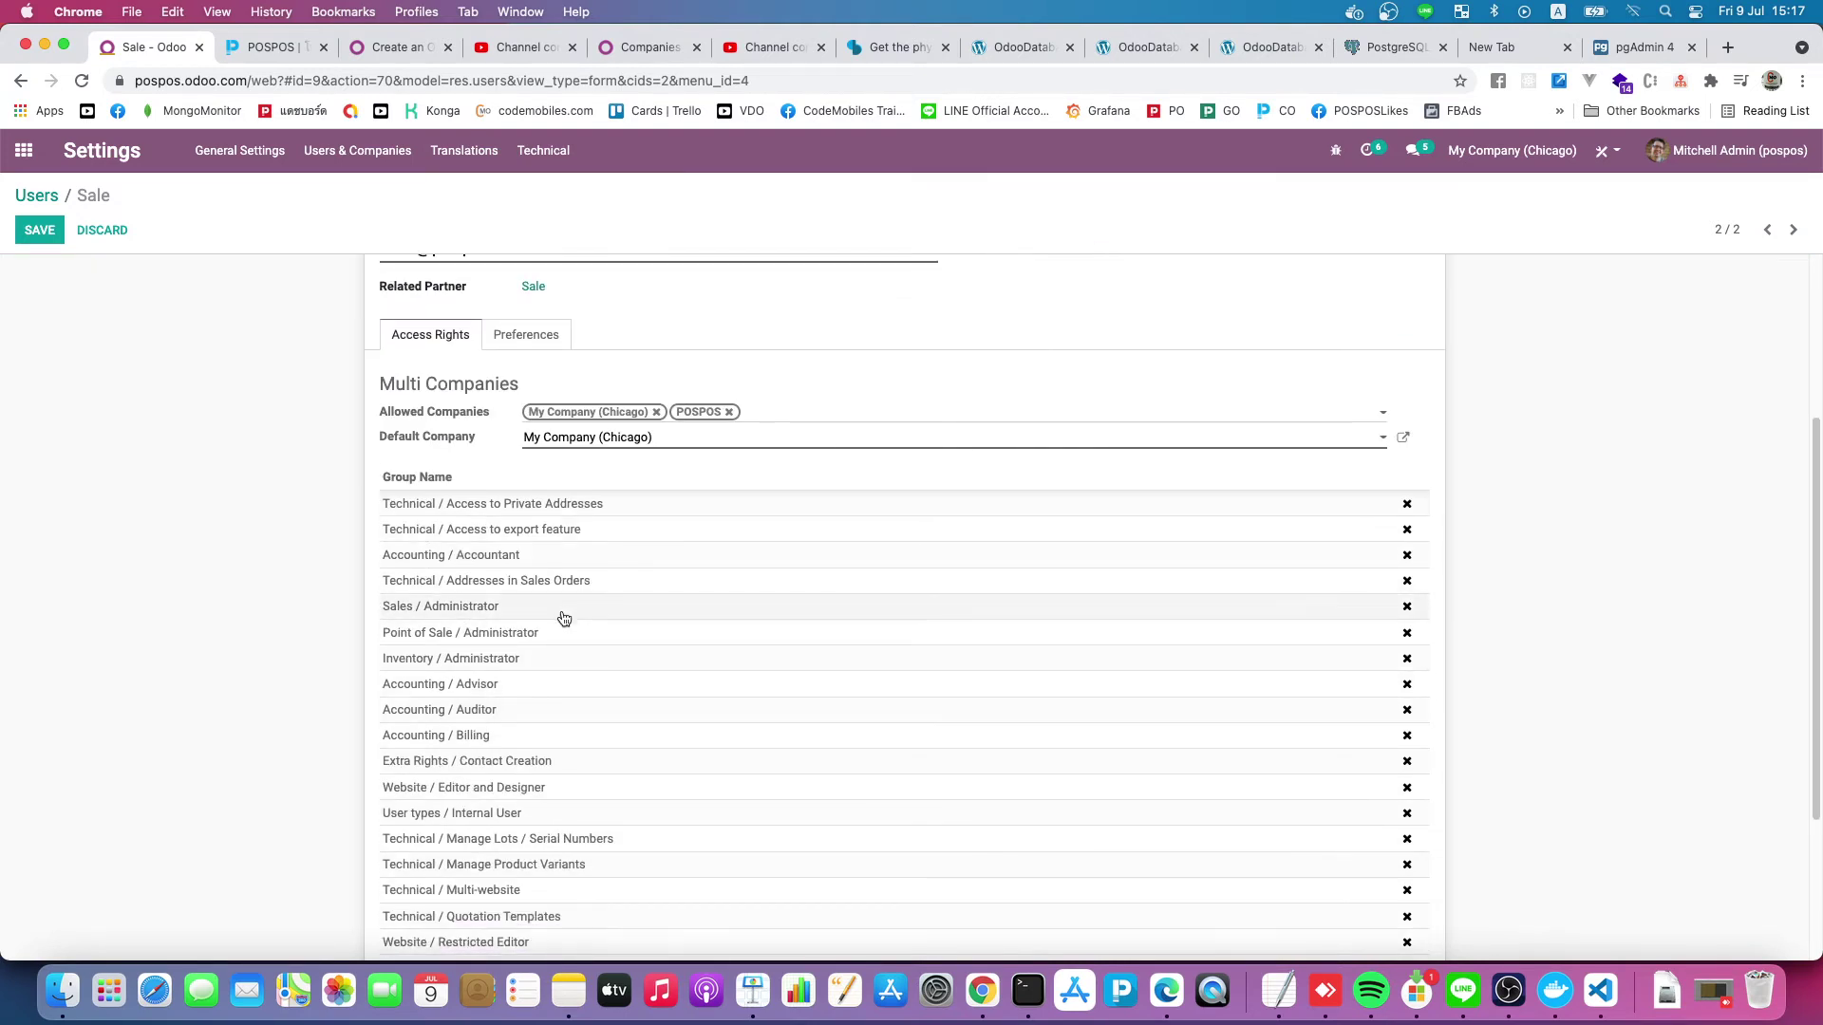
{"action": "left_click", "coordinate": [635, 452]}
{"action": "left_click", "coordinate": [346, 472]}
{"action": "scroll", "coordinate": [462, 448], "scroll_direction": "down", "scroll_amount": 5}
{"action": "scroll", "coordinate": [1469, 721], "scroll_direction": "up", "scroll_amount": 10}
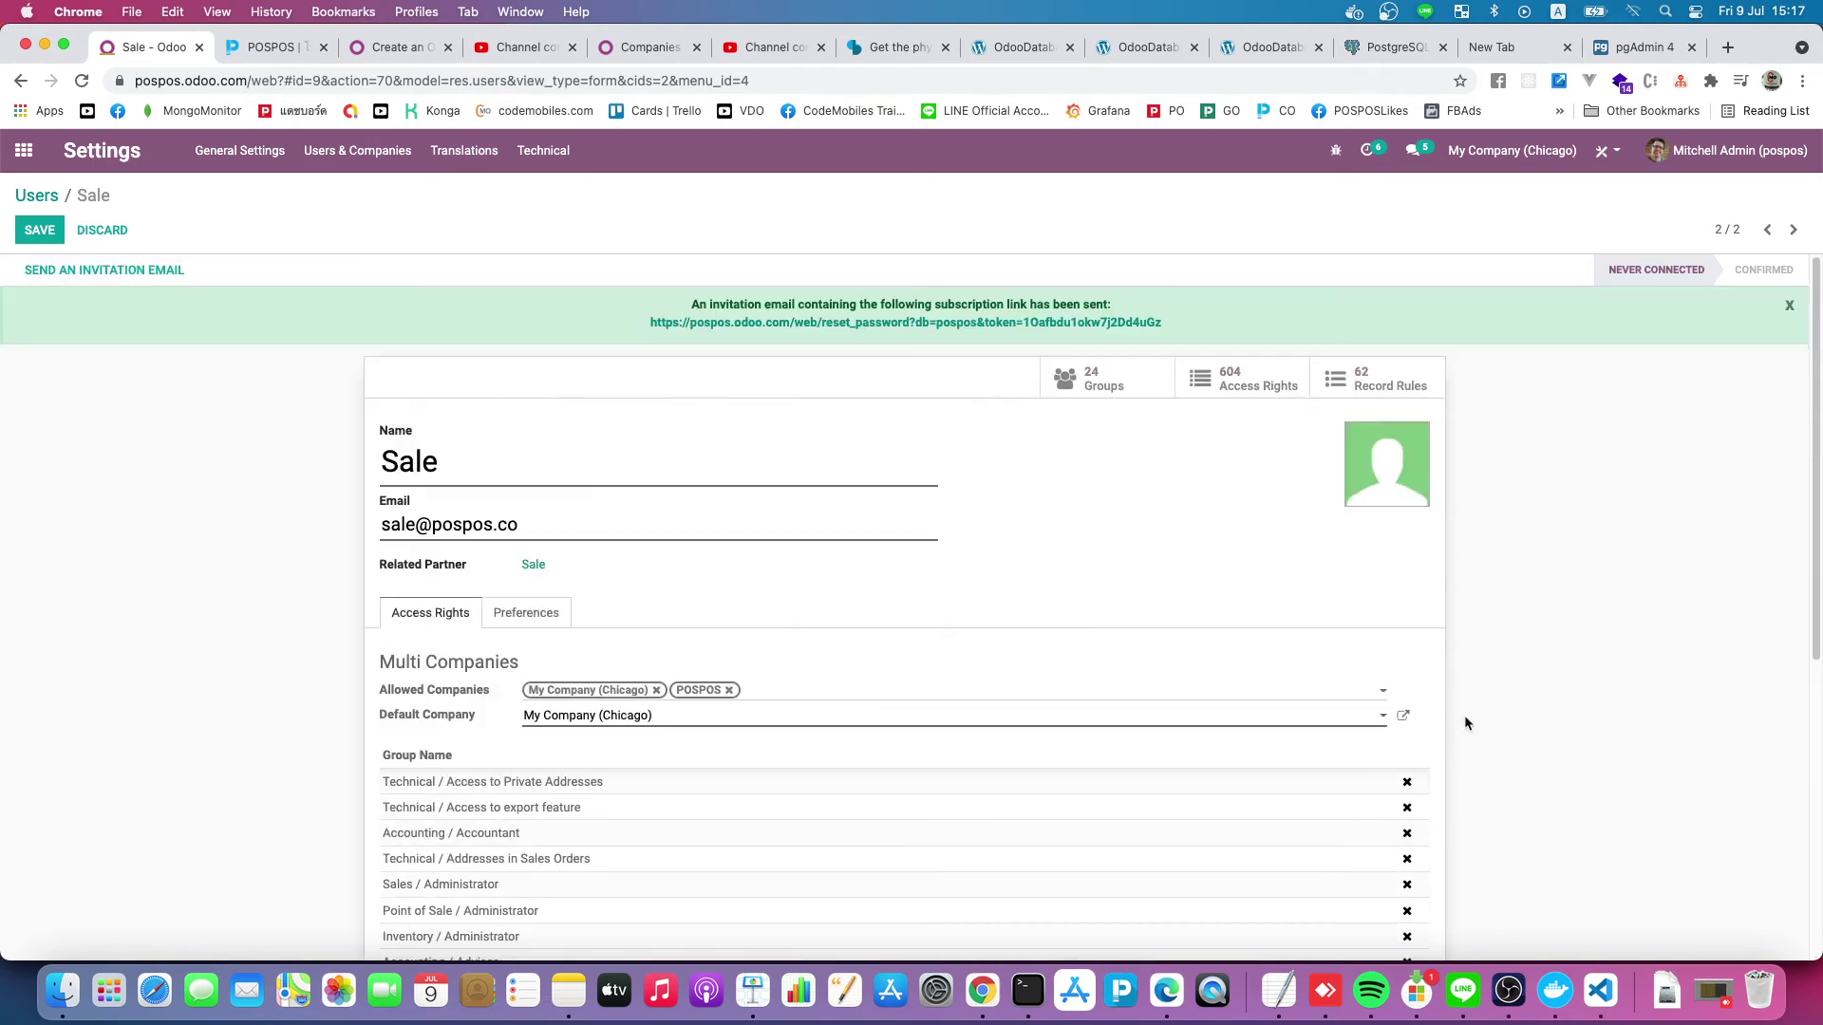
{"action": "left_click", "coordinate": [39, 230]}
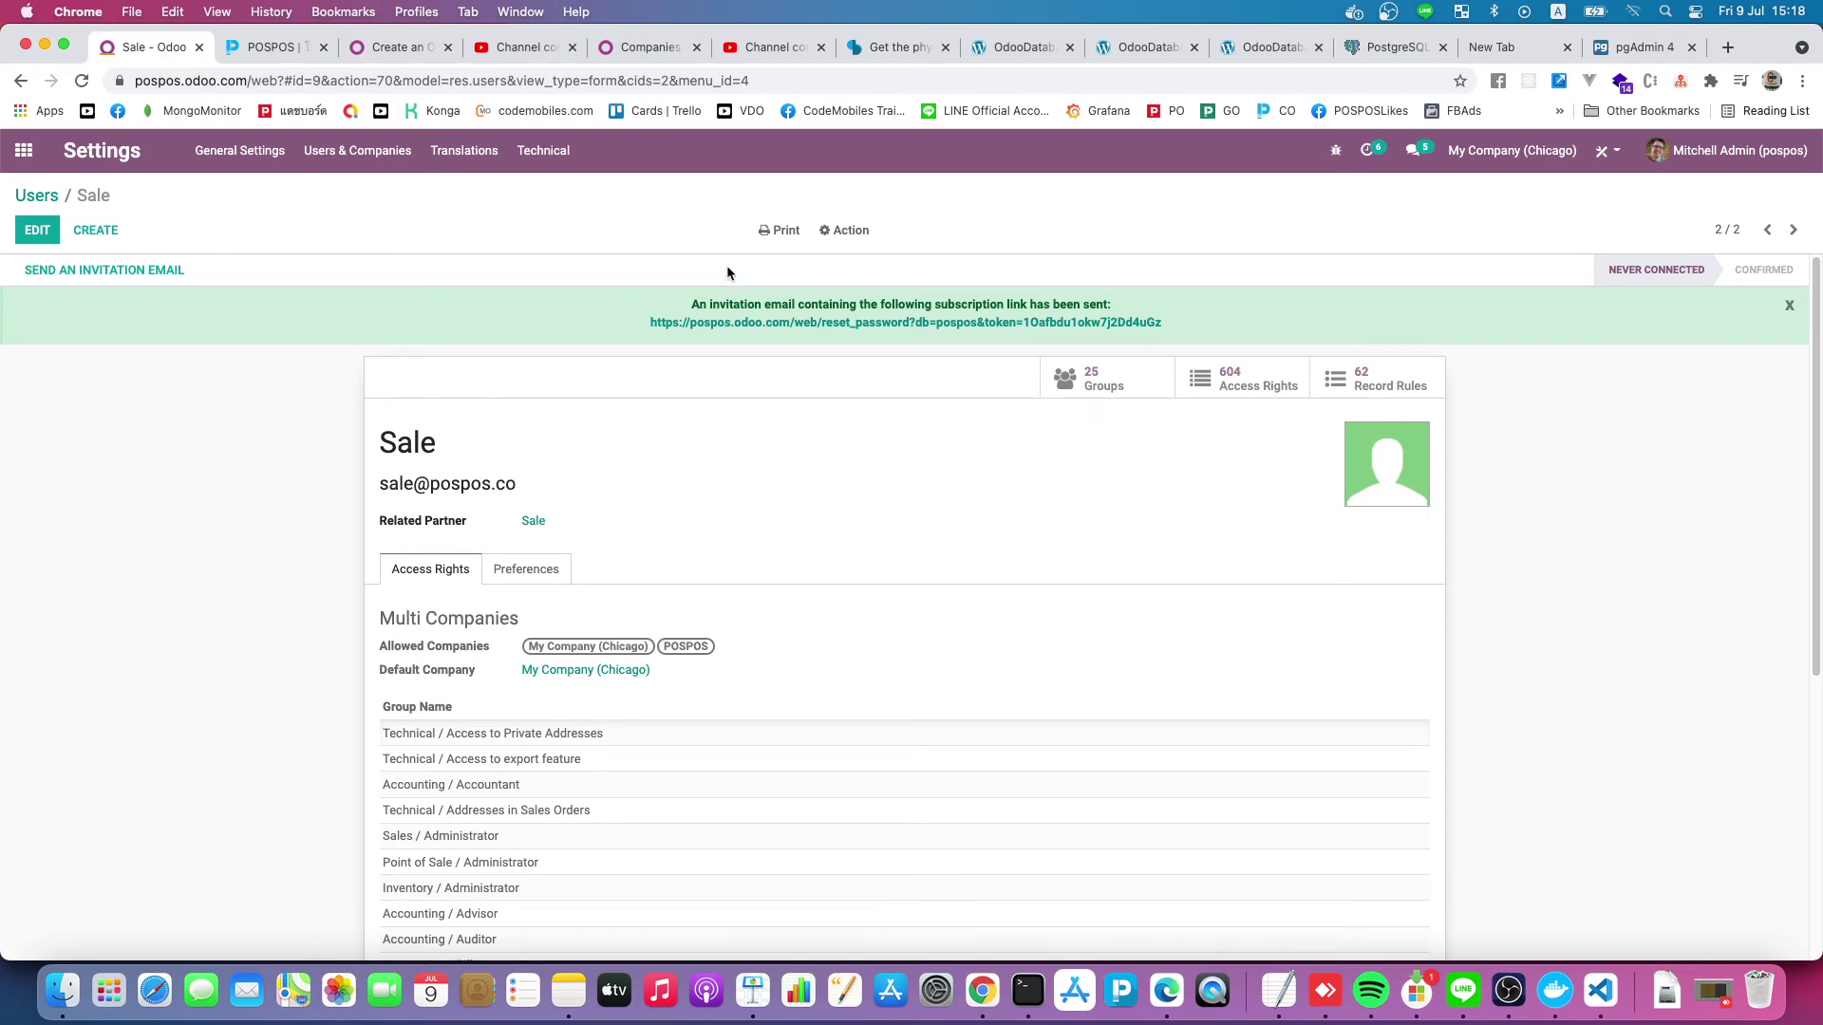
Look over the saved Sale record, then log out of the administrator session
{"action": "left_click", "coordinate": [848, 230]}
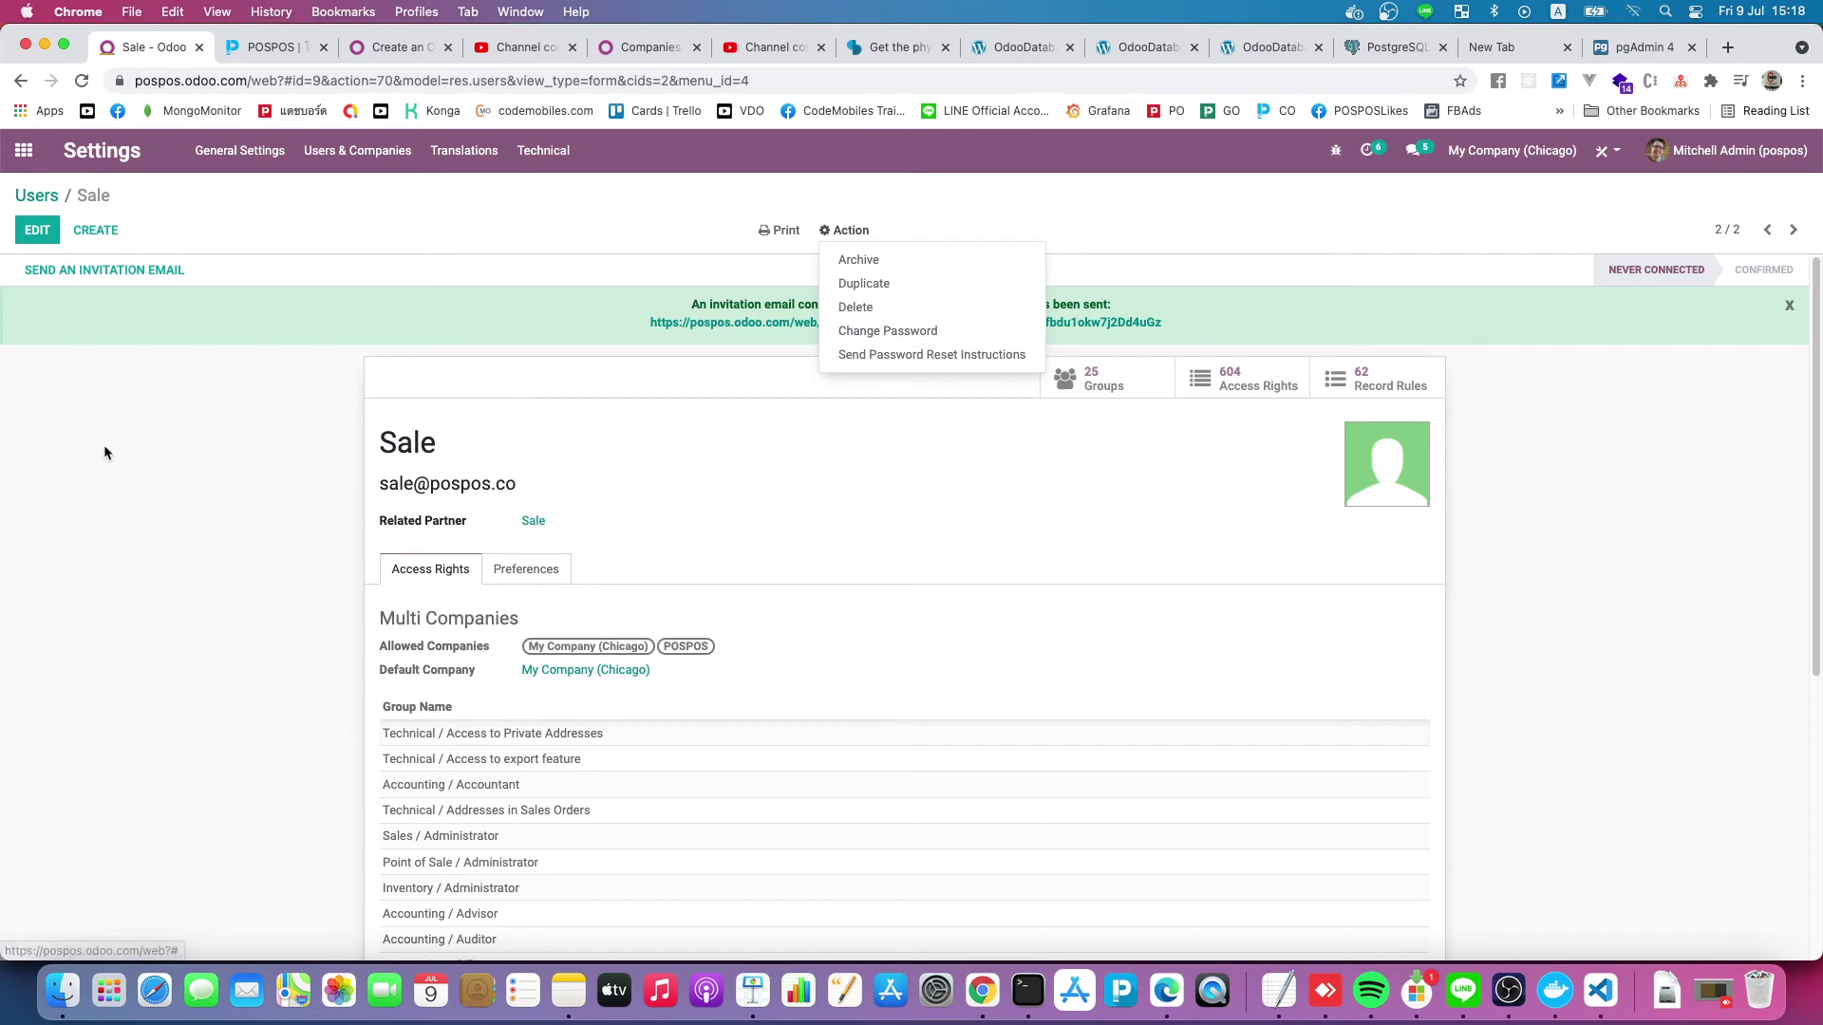
{"action": "left_click", "coordinate": [193, 420]}
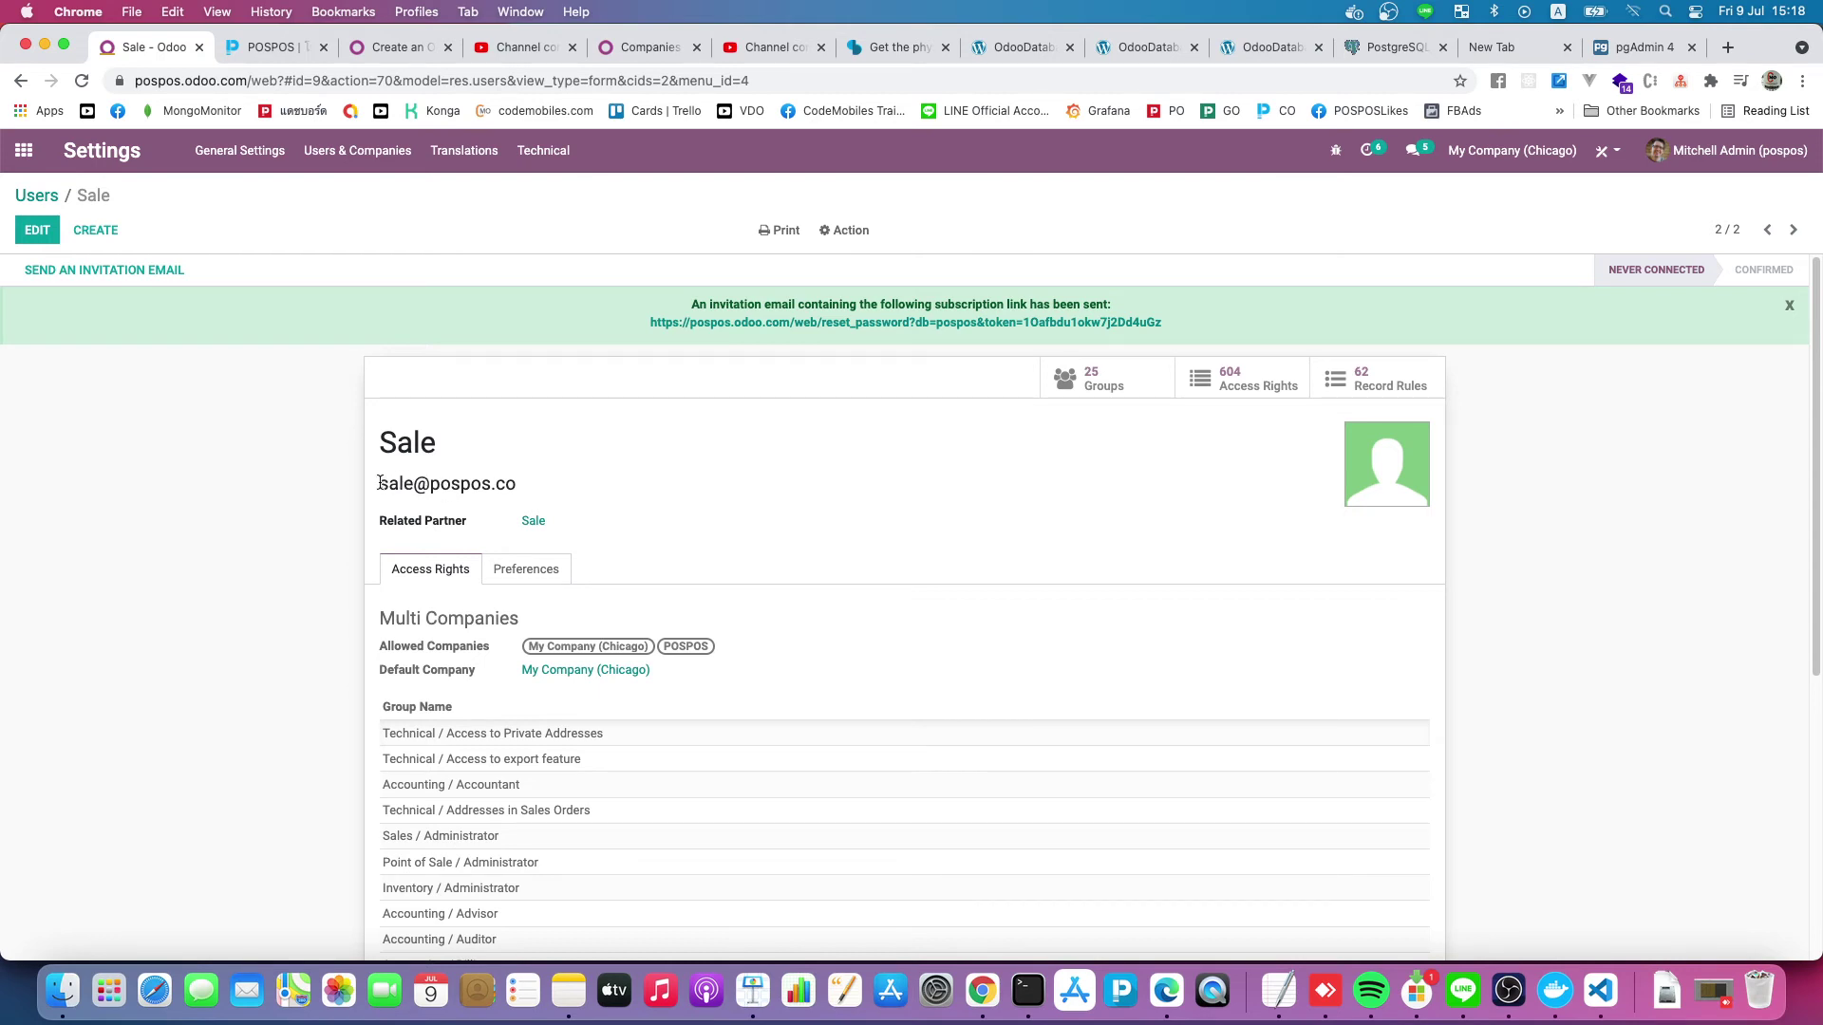
{"action": "left_click_drag", "start_coordinate": [380, 484], "coordinate": [505, 486]}
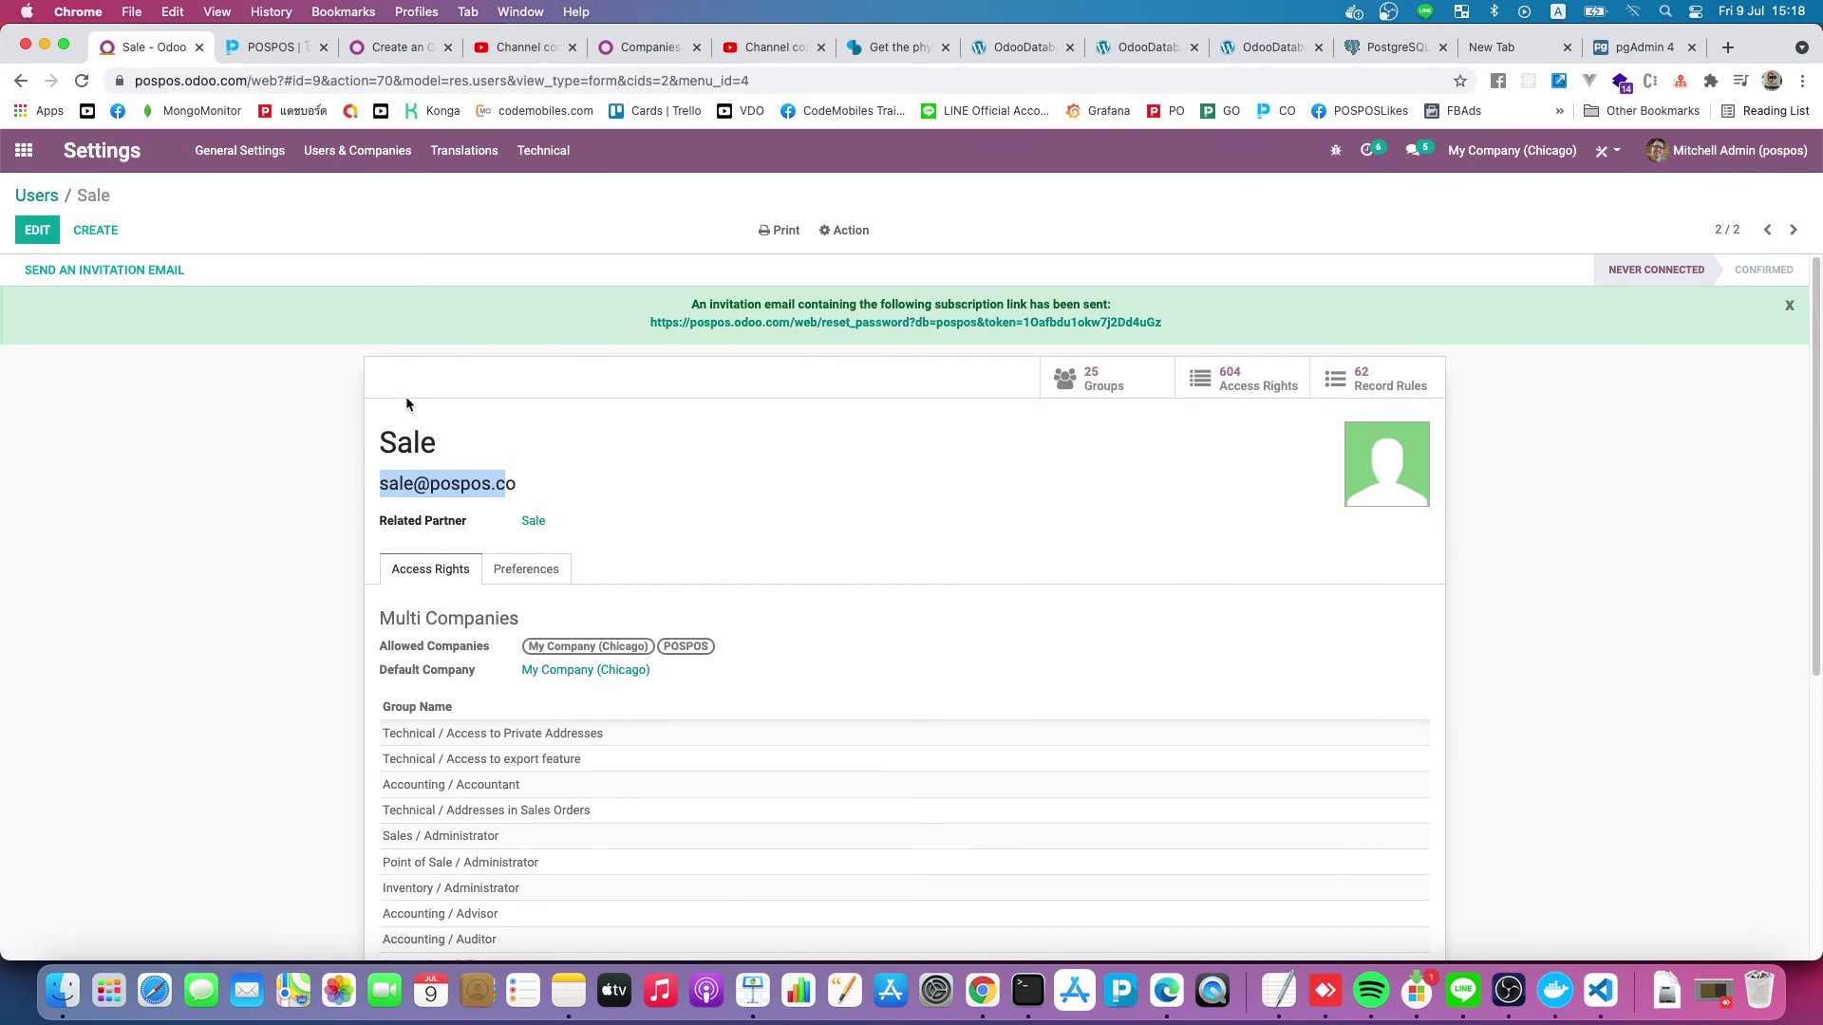
{"action": "left_click", "coordinate": [377, 446]}
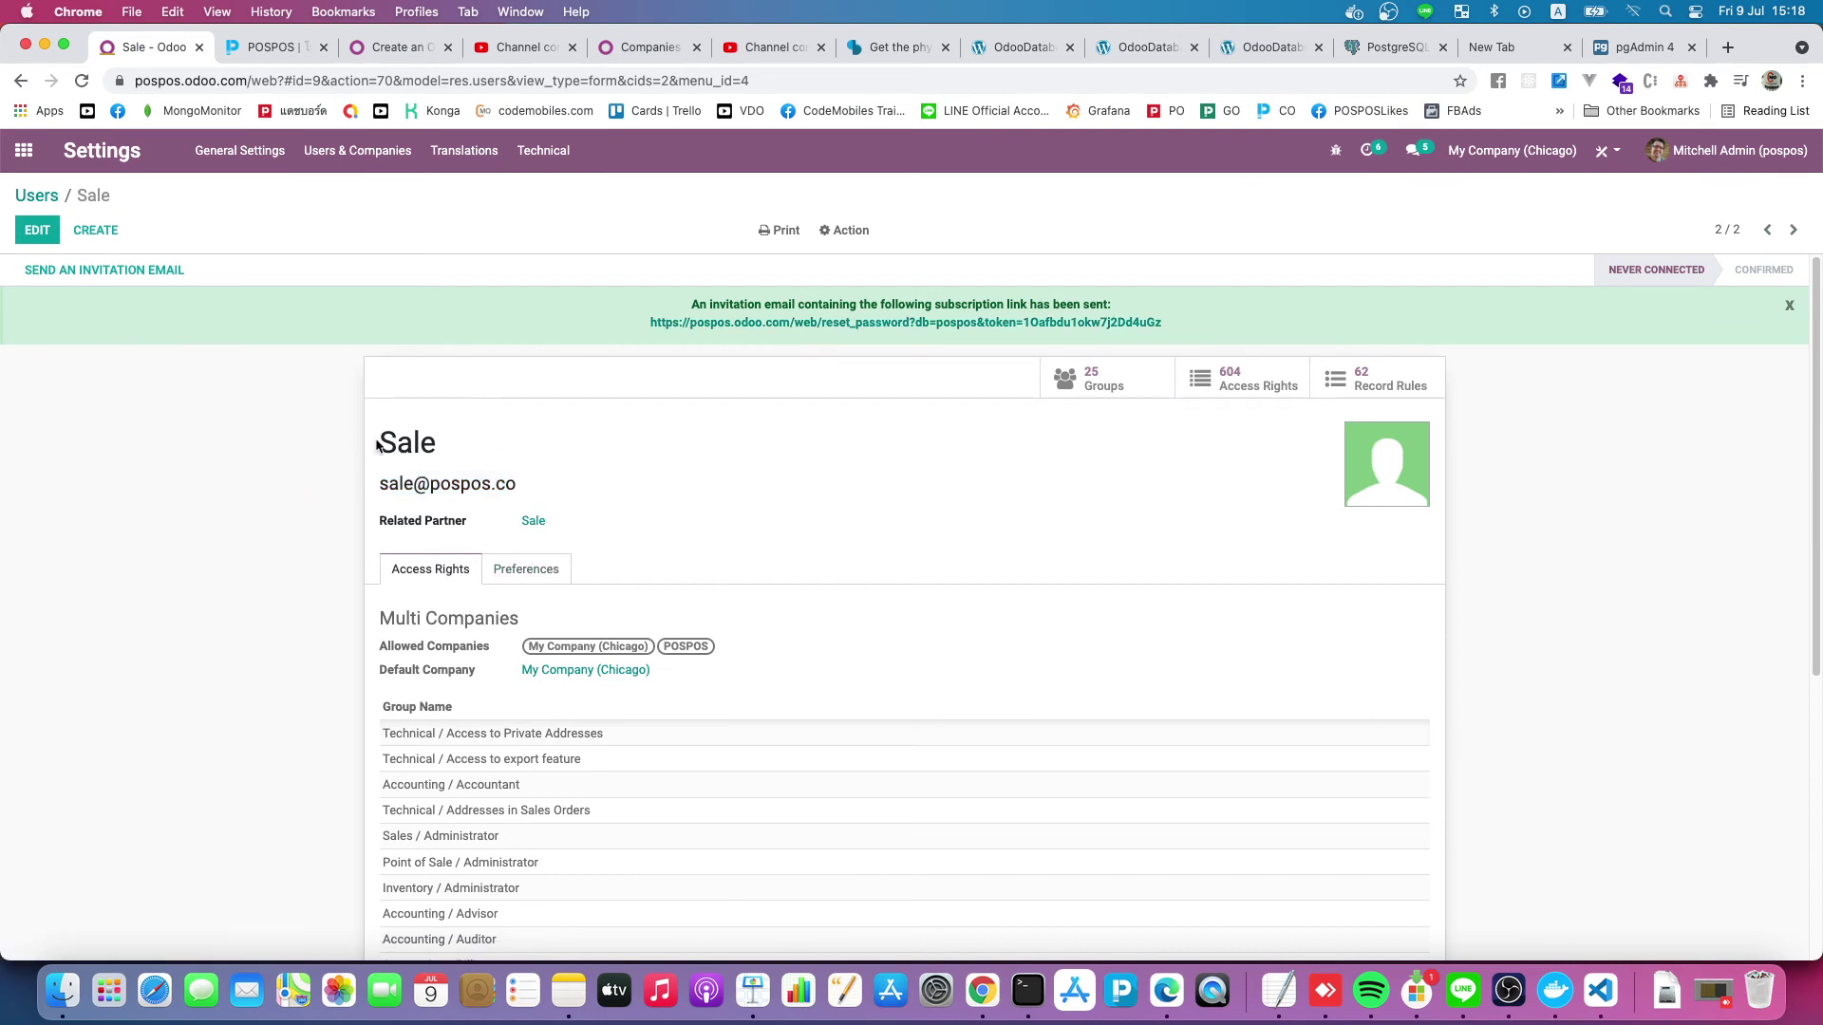
{"action": "double_click", "coordinate": [377, 446]}
{"action": "left_click", "coordinate": [442, 493]}
{"action": "double_click", "coordinate": [465, 488]}
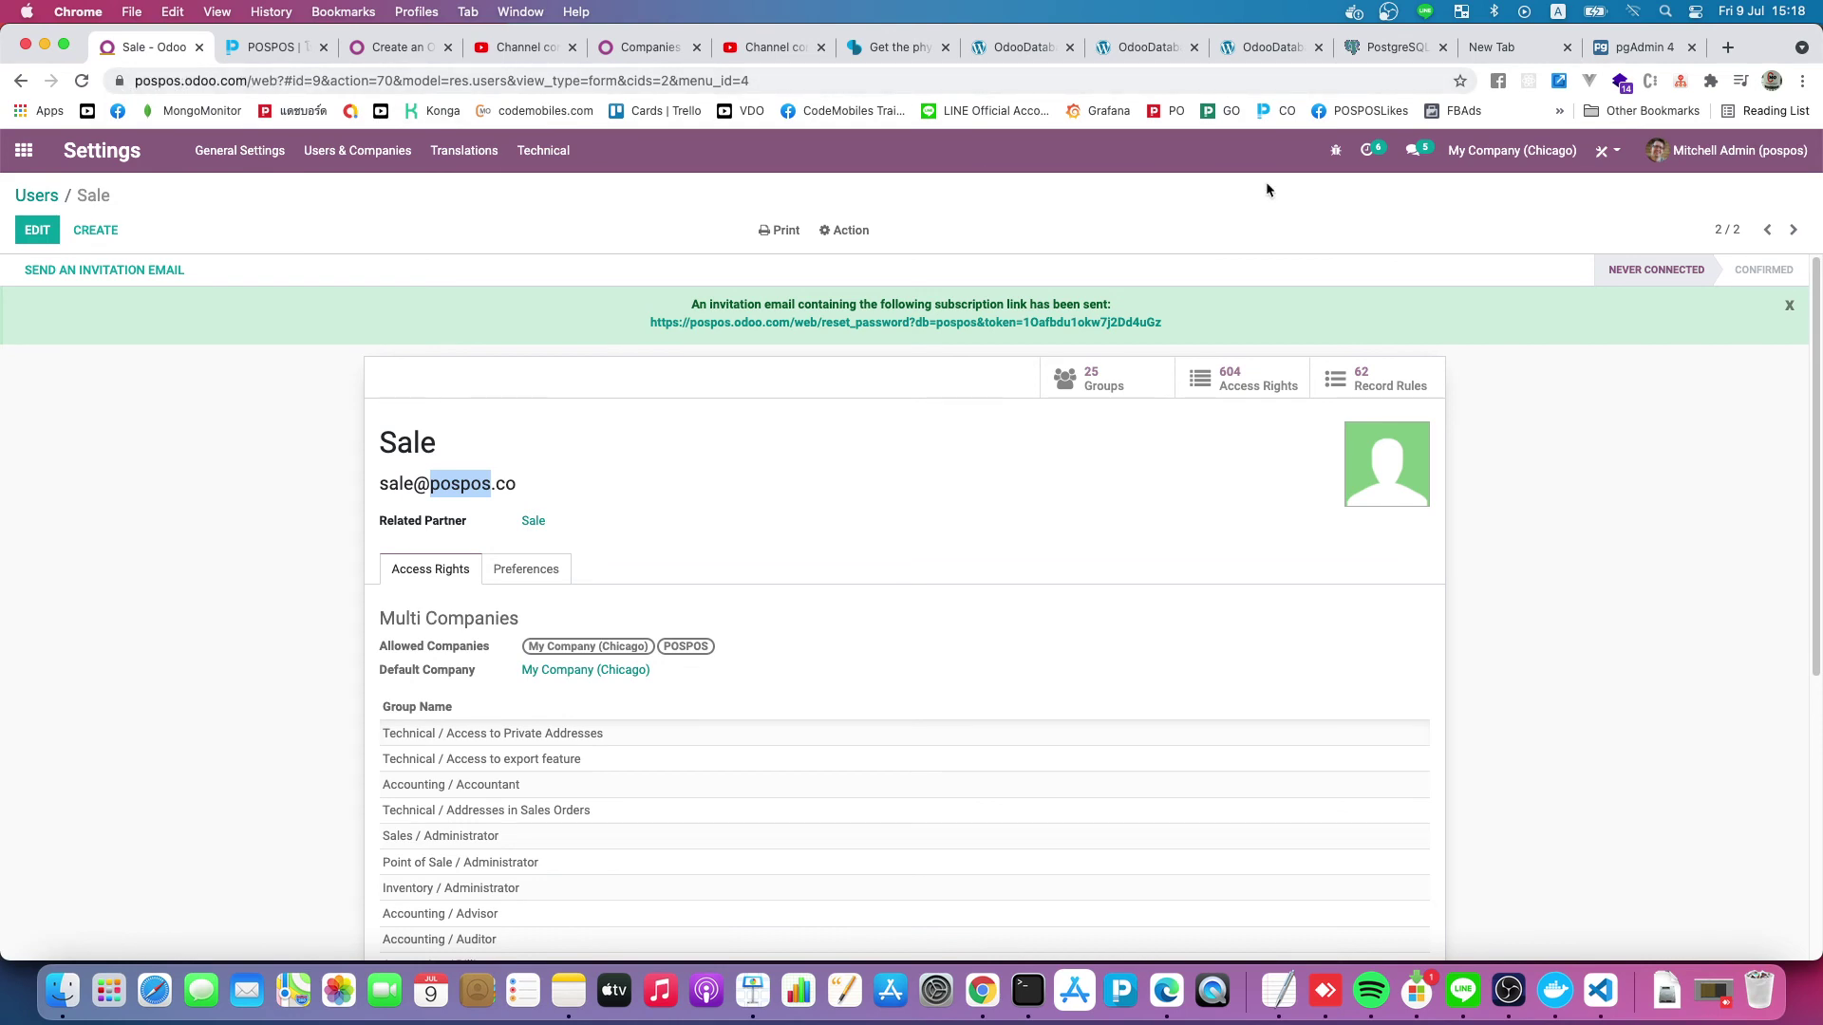
{"action": "left_click", "coordinate": [1729, 172]}
{"action": "left_click", "coordinate": [1704, 322]}
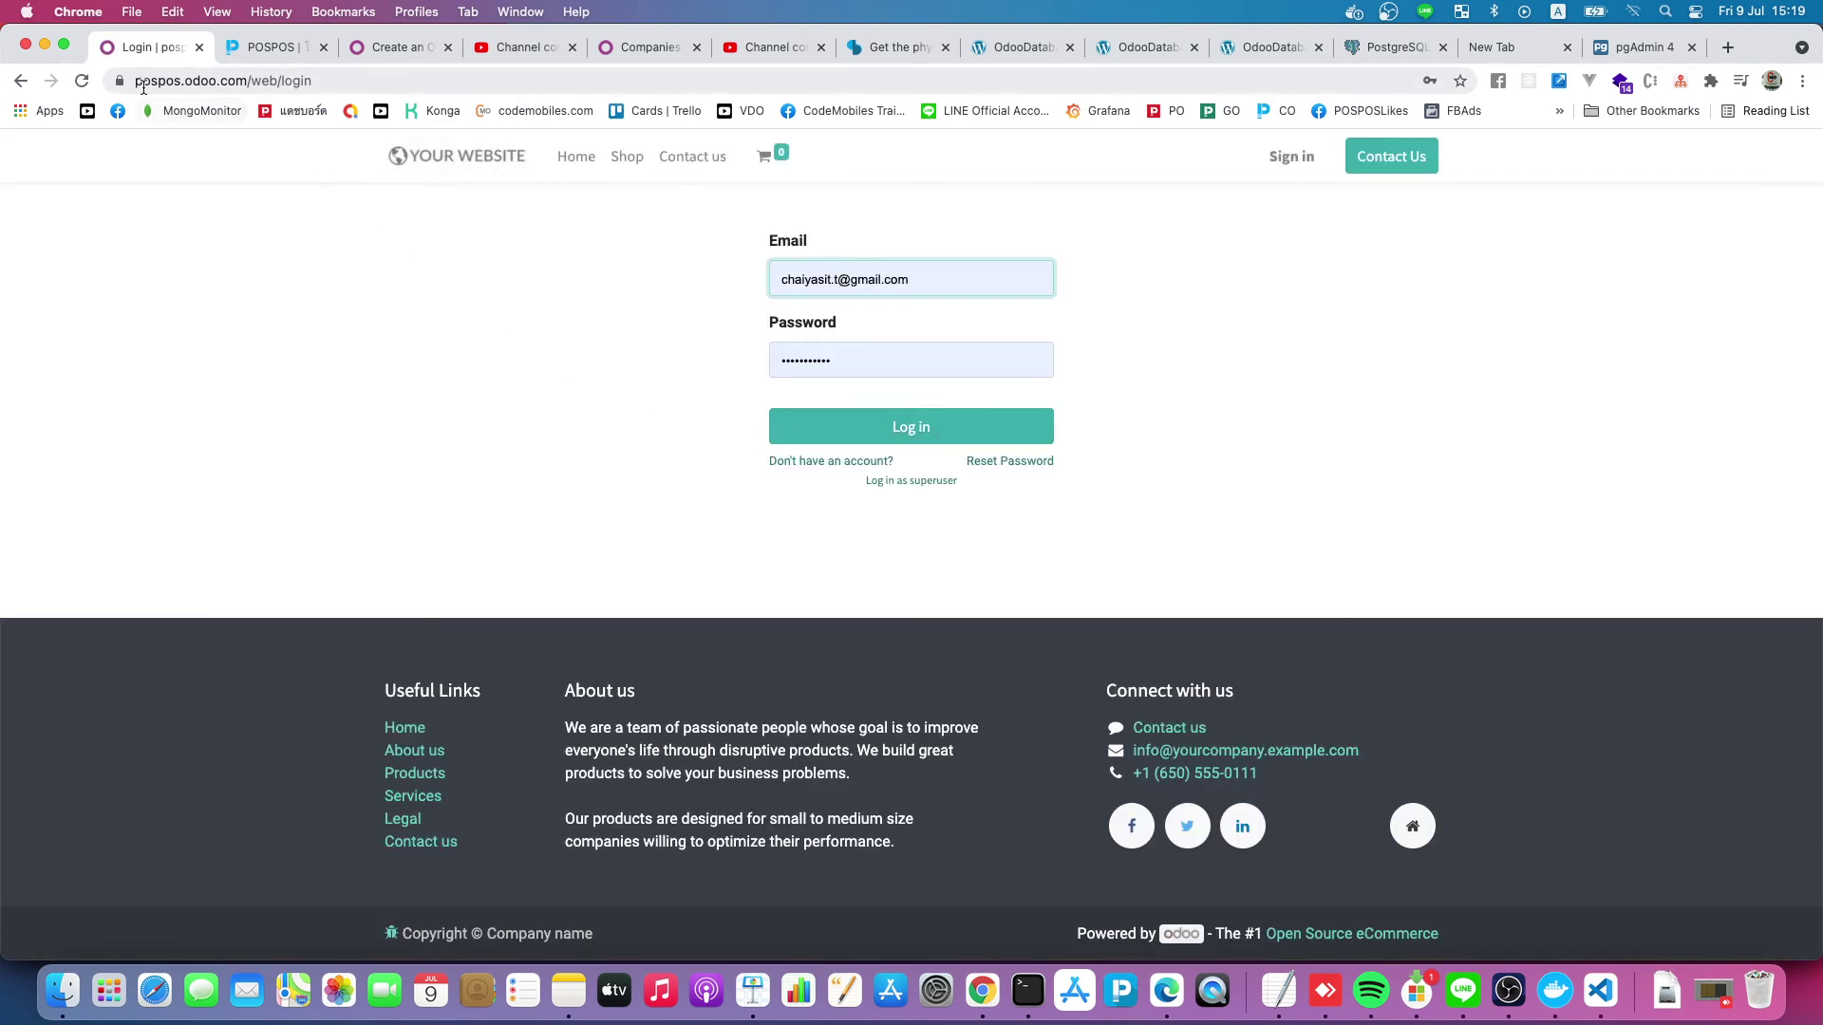
Log back into Odoo as the administrator using the autofilled credentials
{"action": "double_click", "coordinate": [199, 86]}
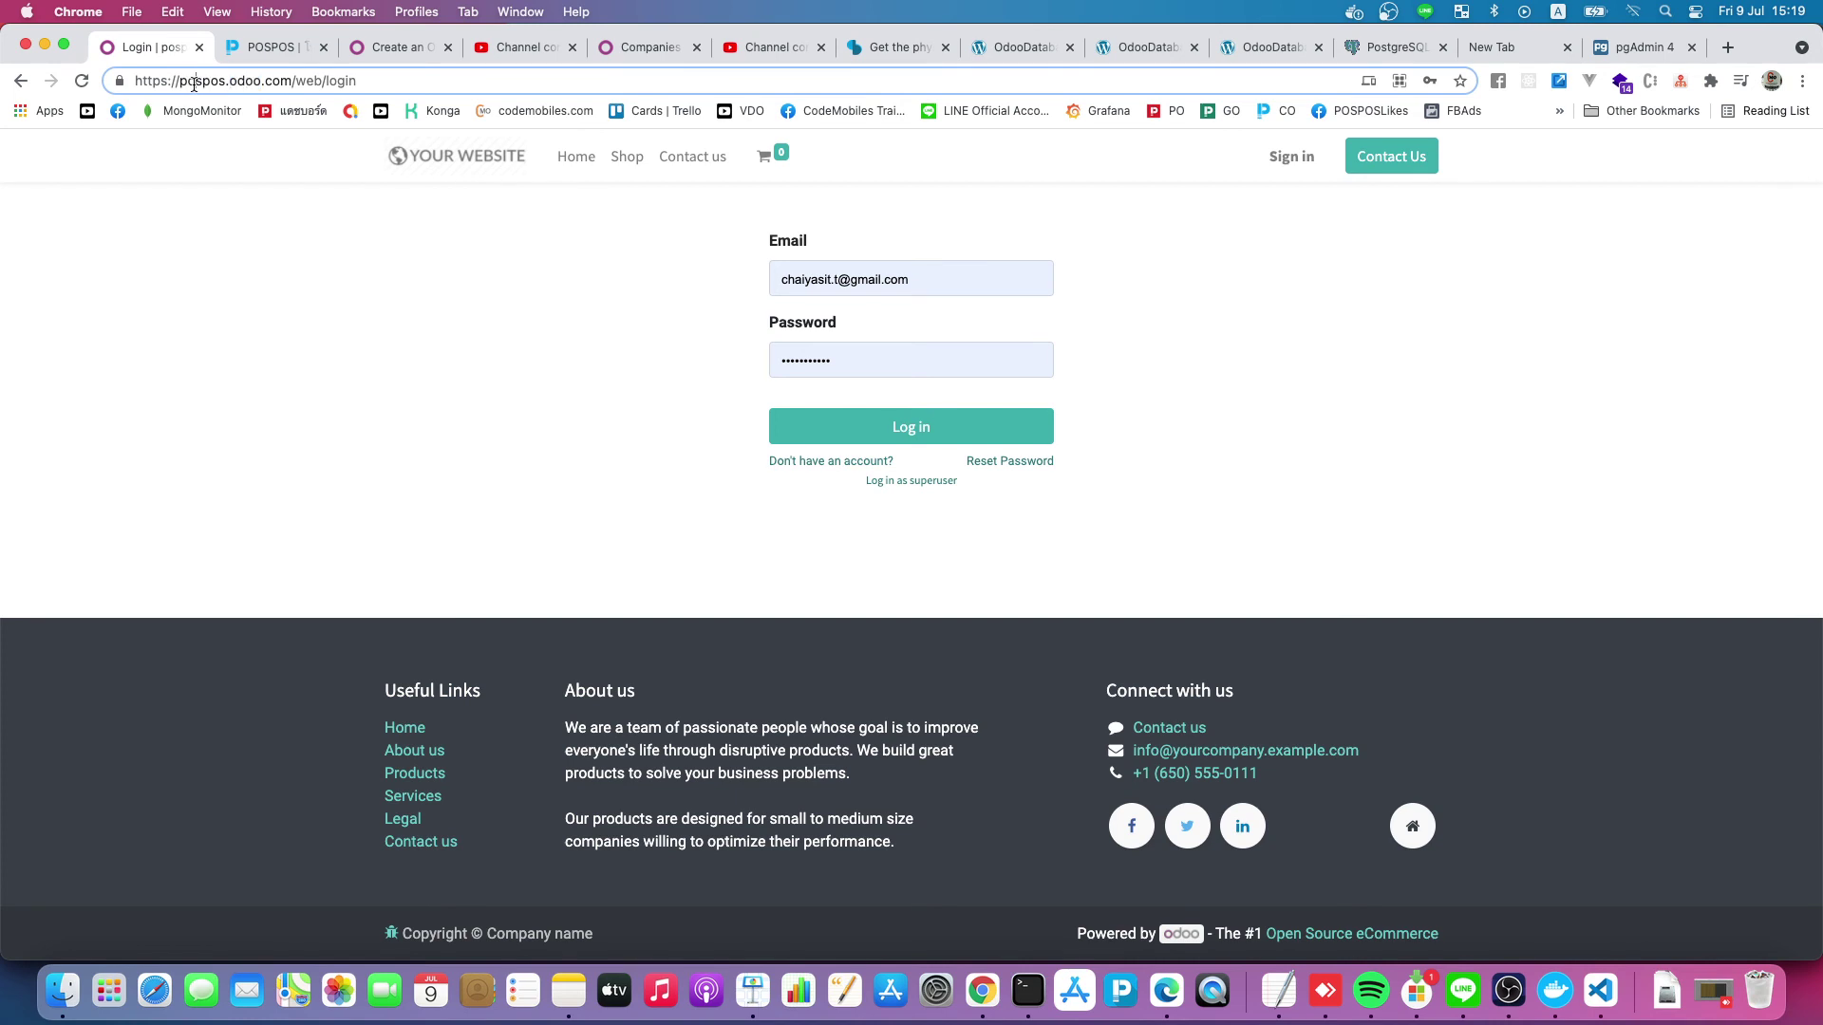
{"action": "double_click", "coordinate": [188, 86]}
{"action": "left_click", "coordinate": [1134, 304]}
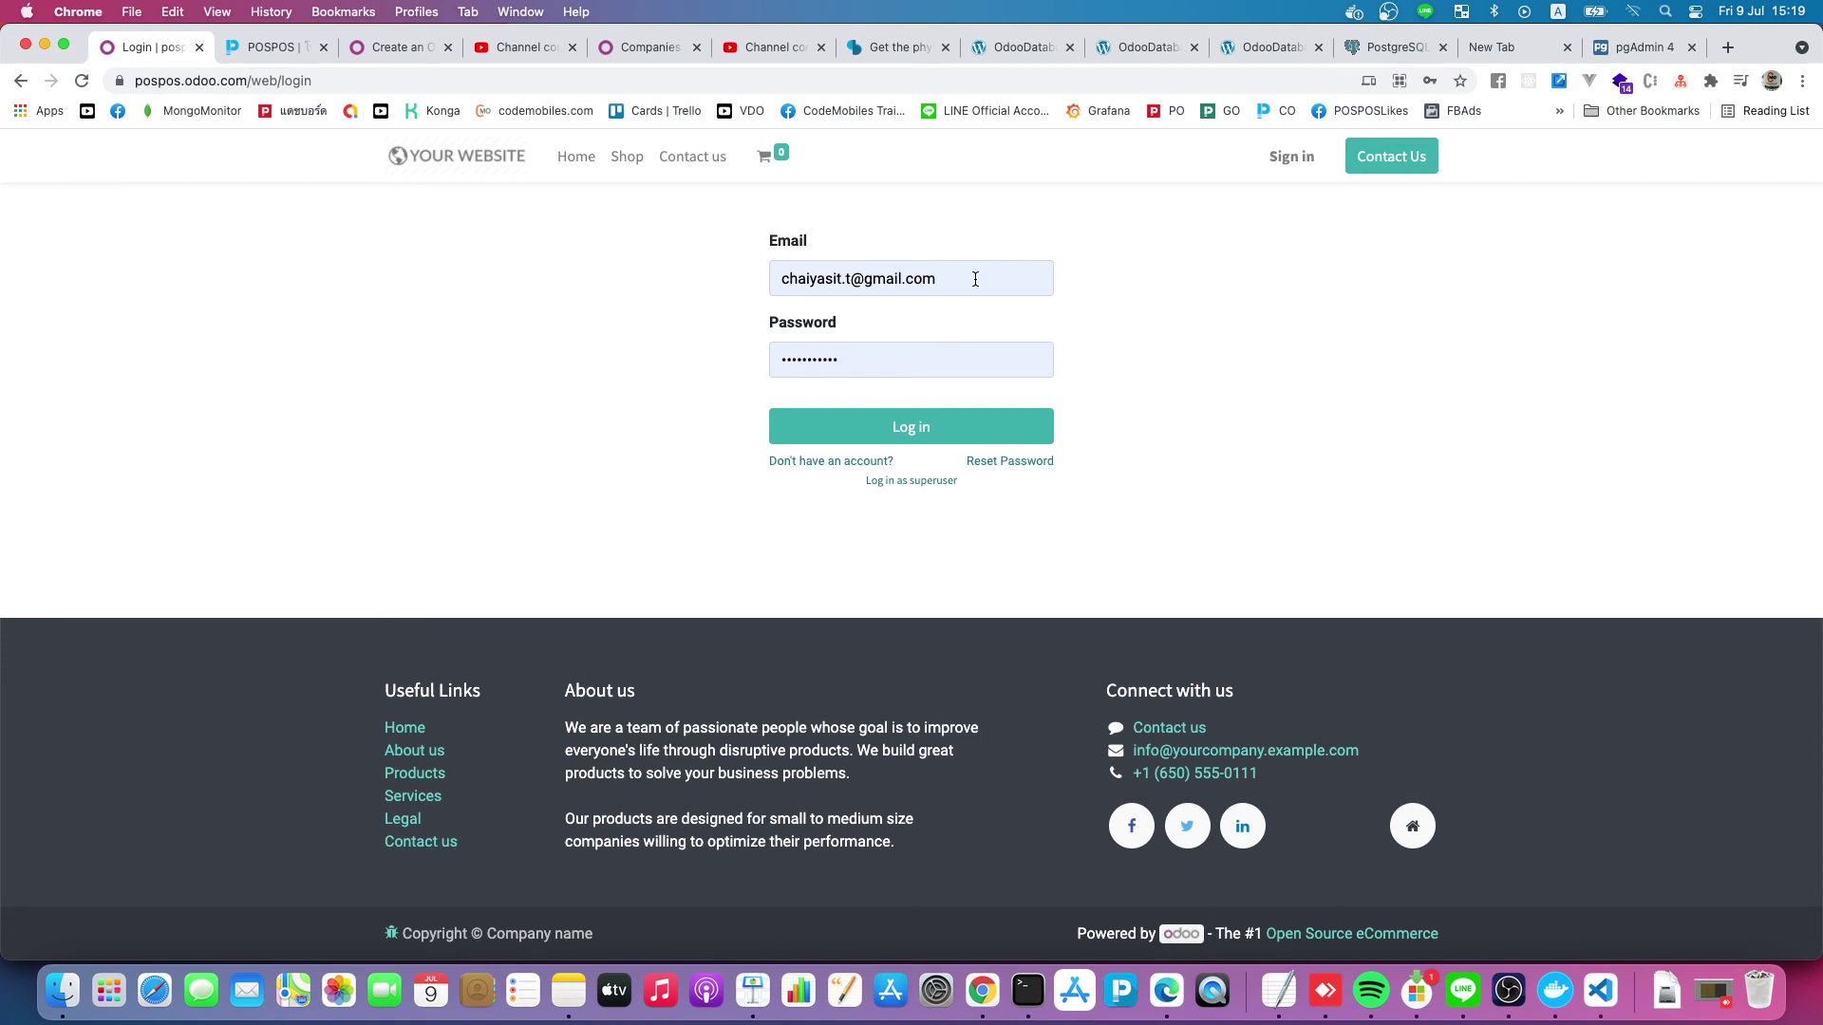
{"action": "left_click", "coordinate": [1001, 438]}
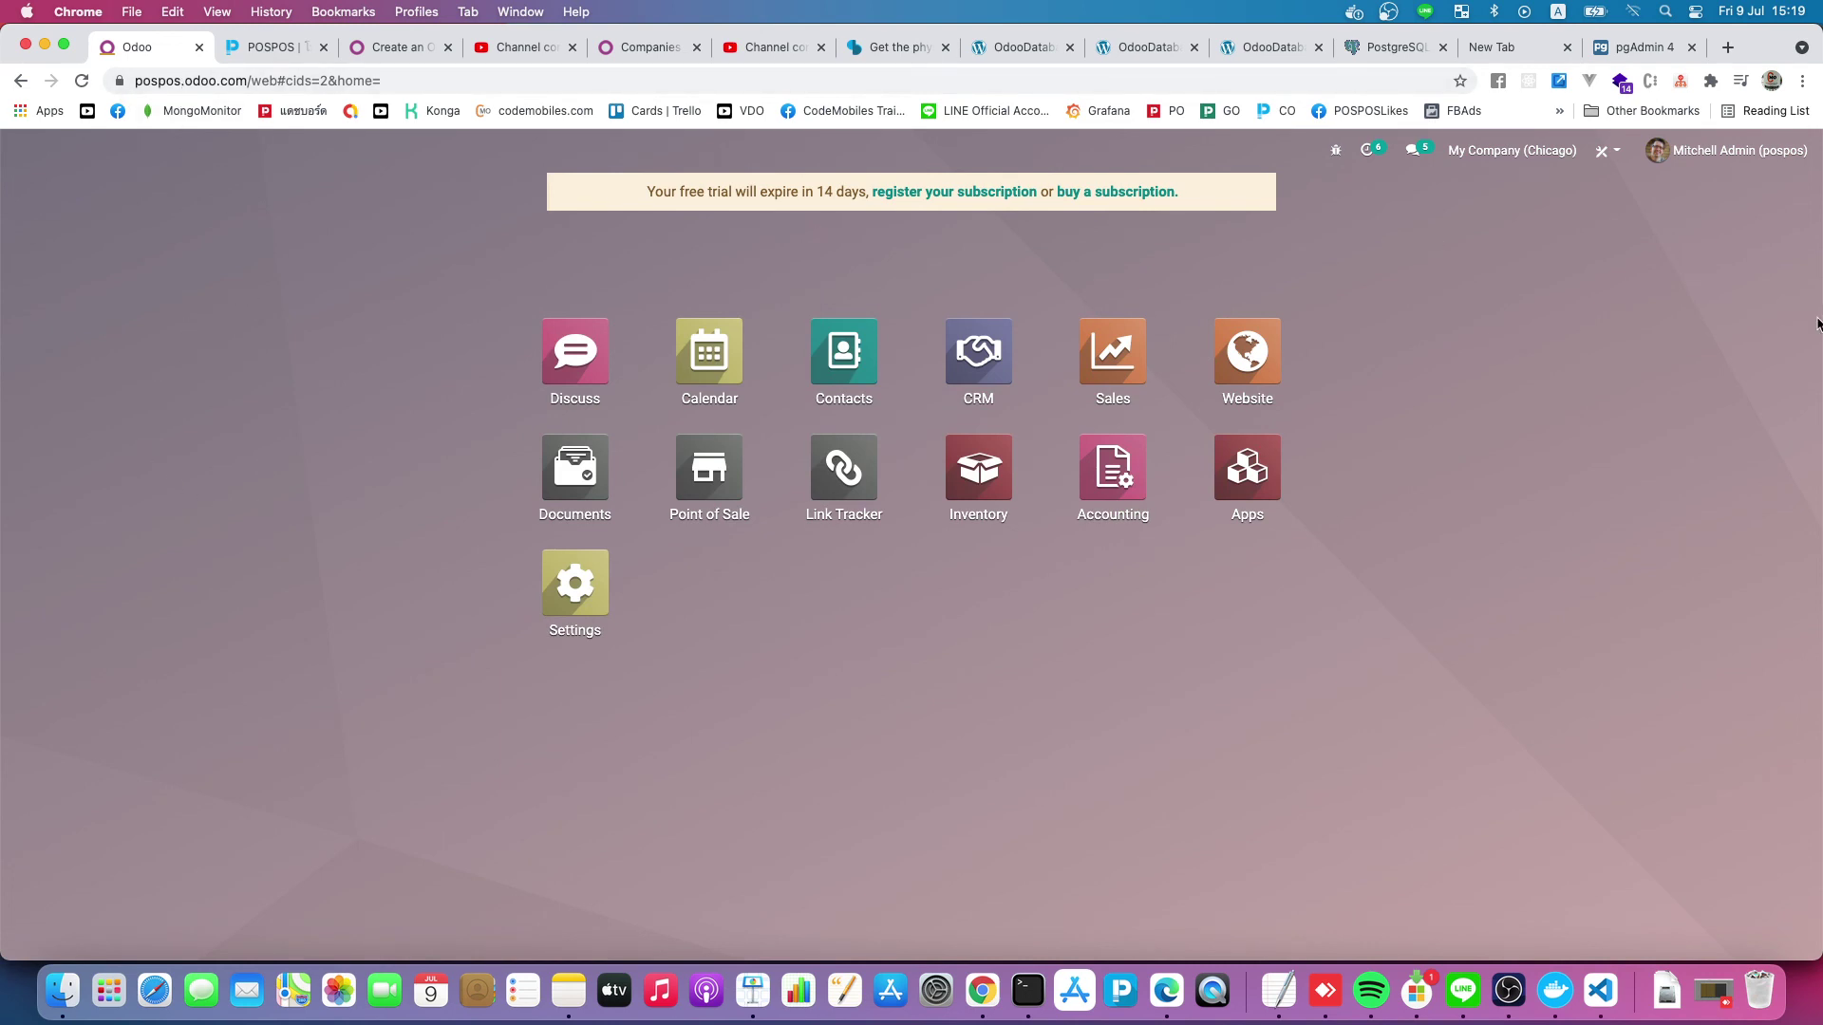
Switch the active company to POSPOS, then to My Company (San Francisco)
{"action": "left_click", "coordinate": [1567, 158]}
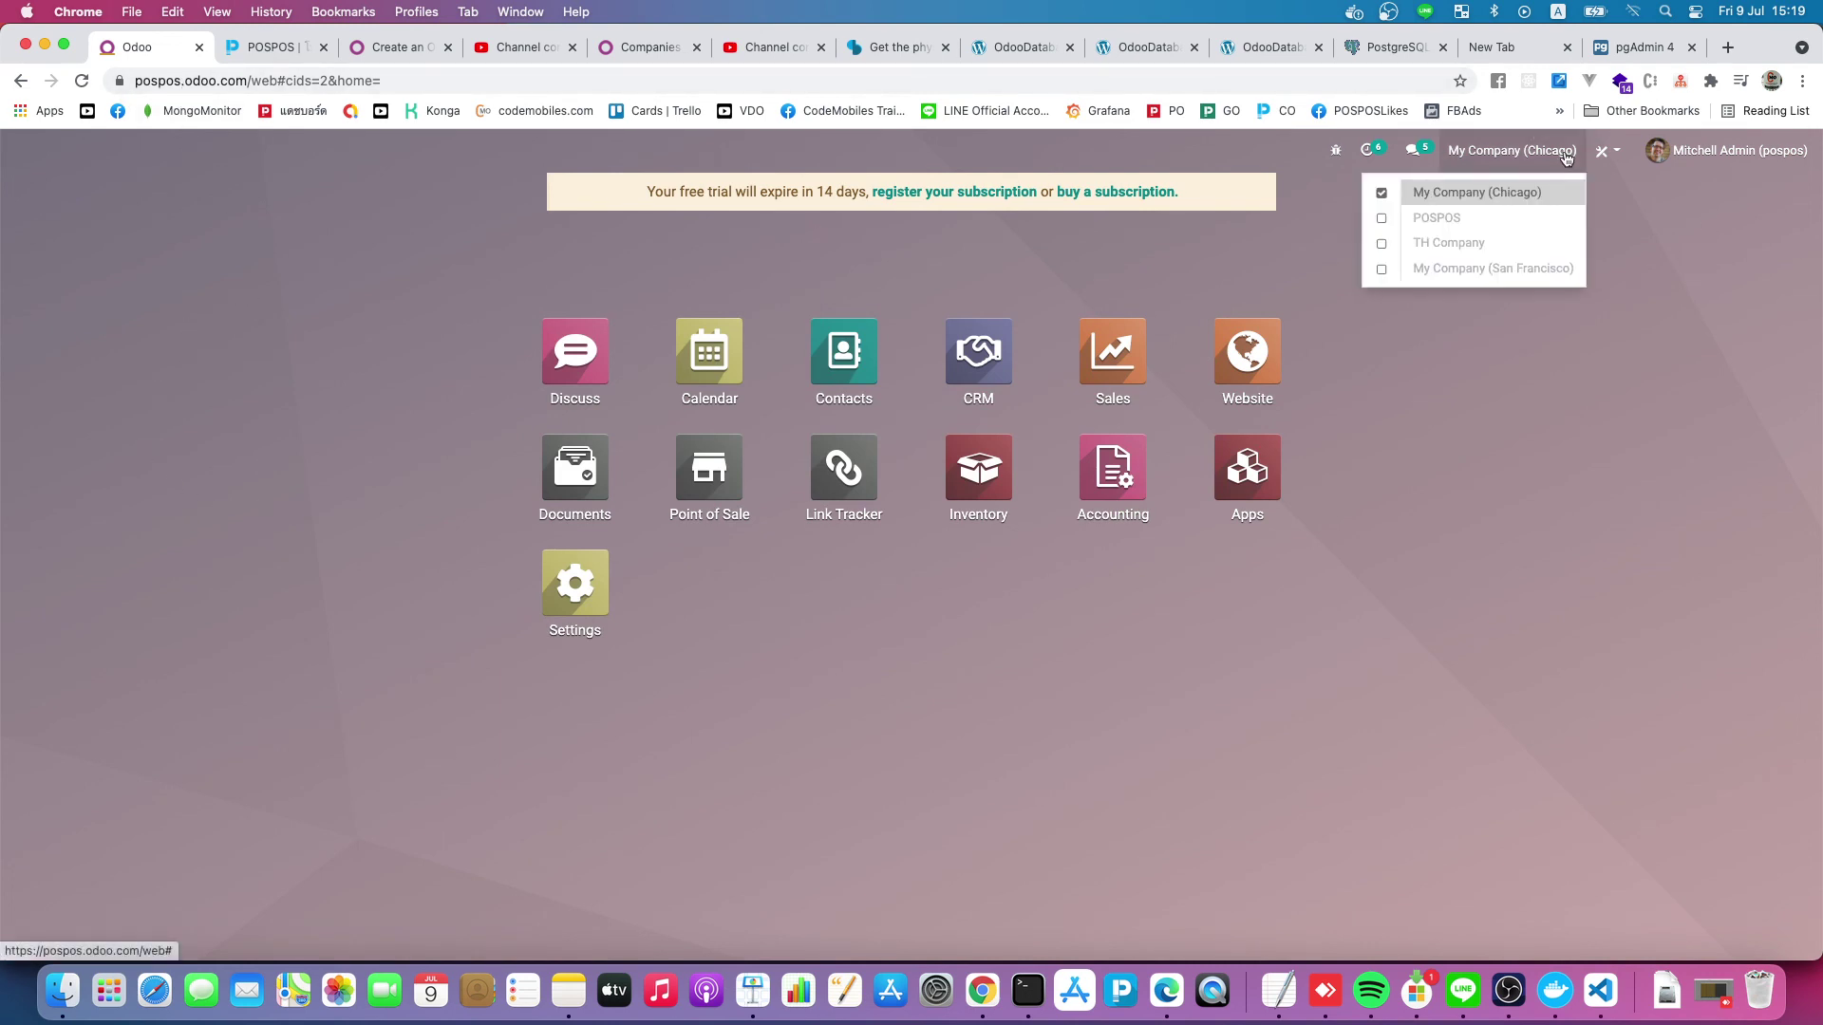
{"action": "left_click", "coordinate": [1503, 223]}
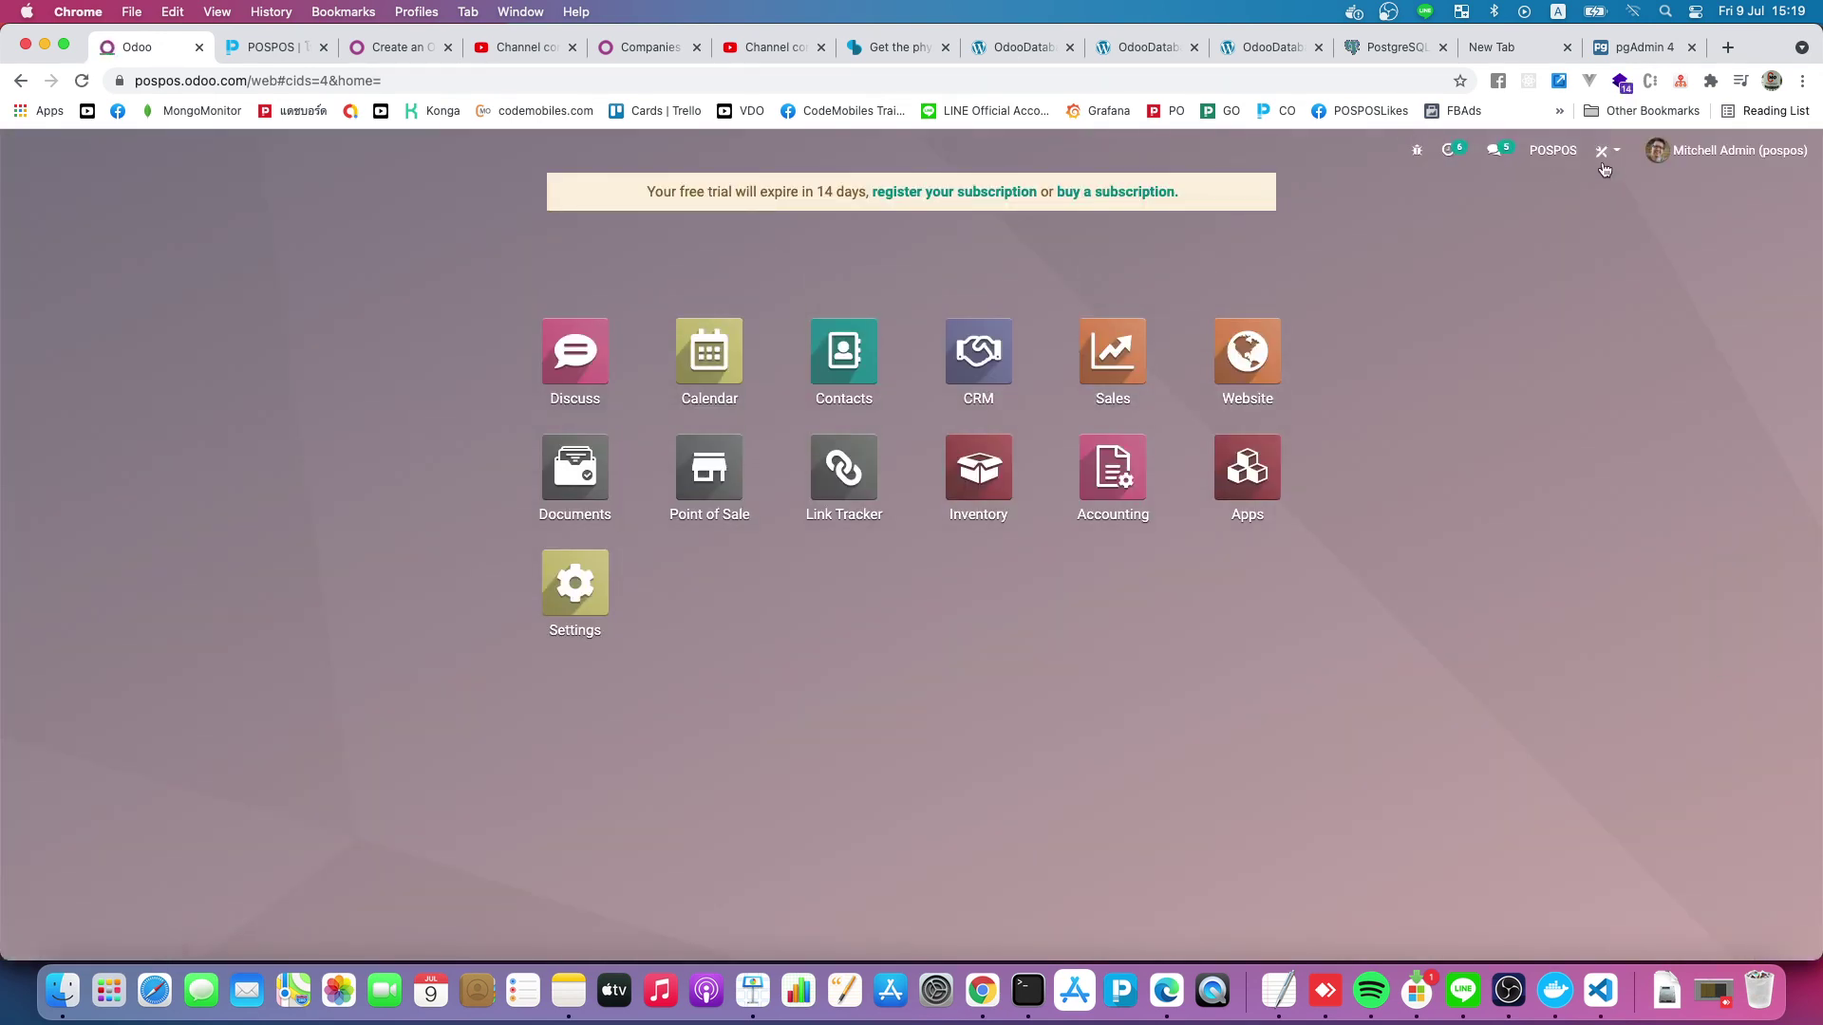
{"action": "left_click", "coordinate": [1557, 157]}
{"action": "left_click", "coordinate": [1489, 269]}
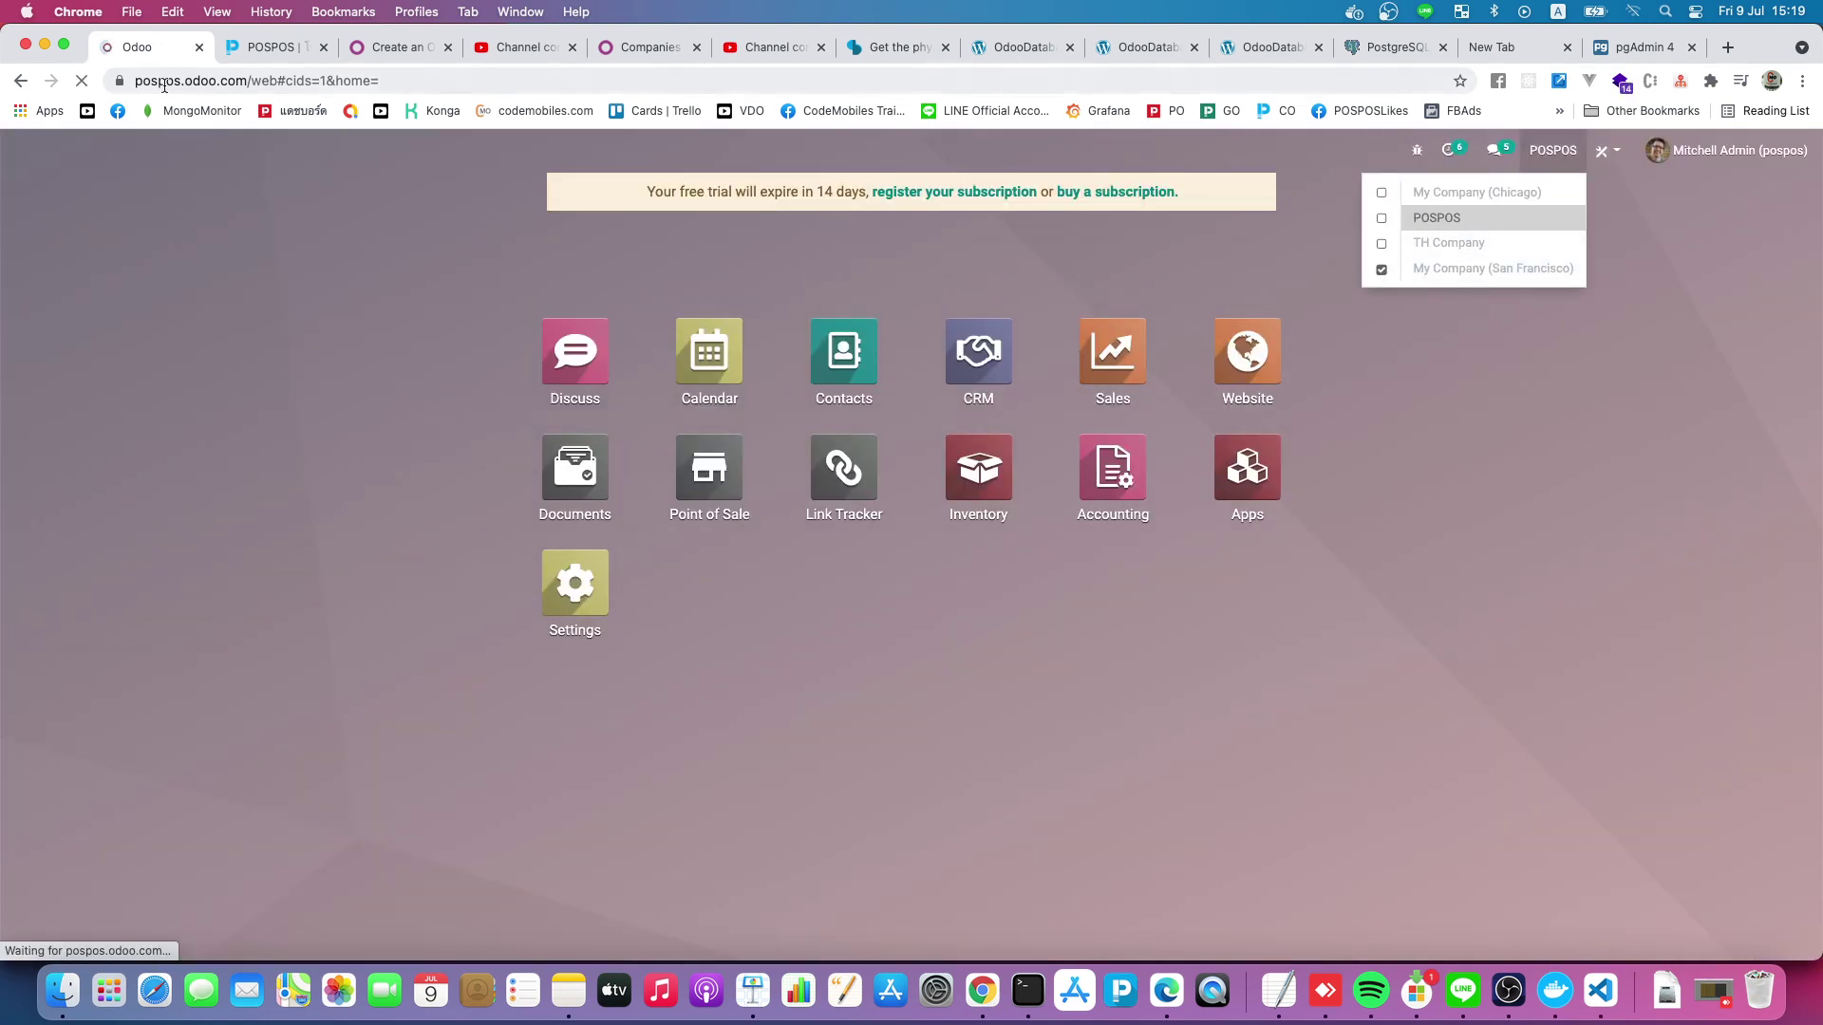